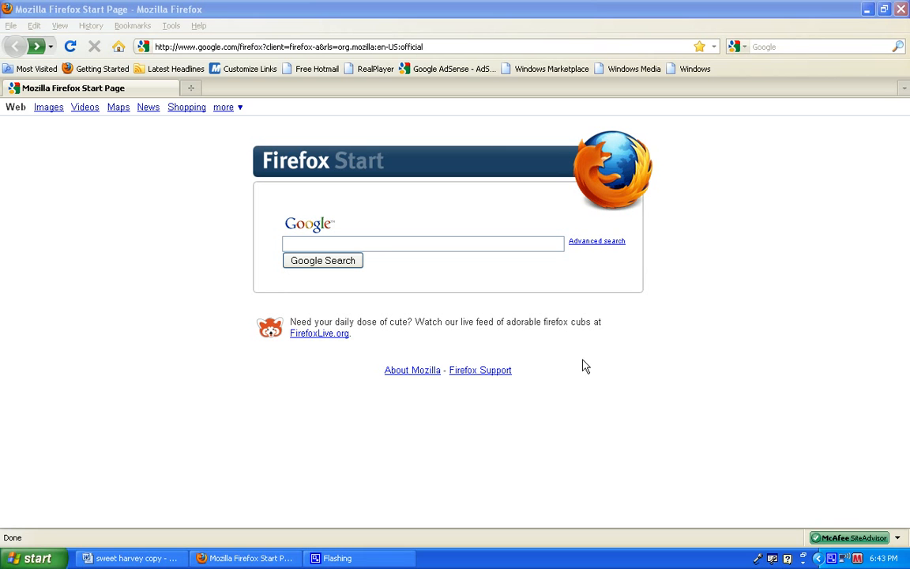
left_click(433, 49)
left_click_drag(433, 49, 139, 45)
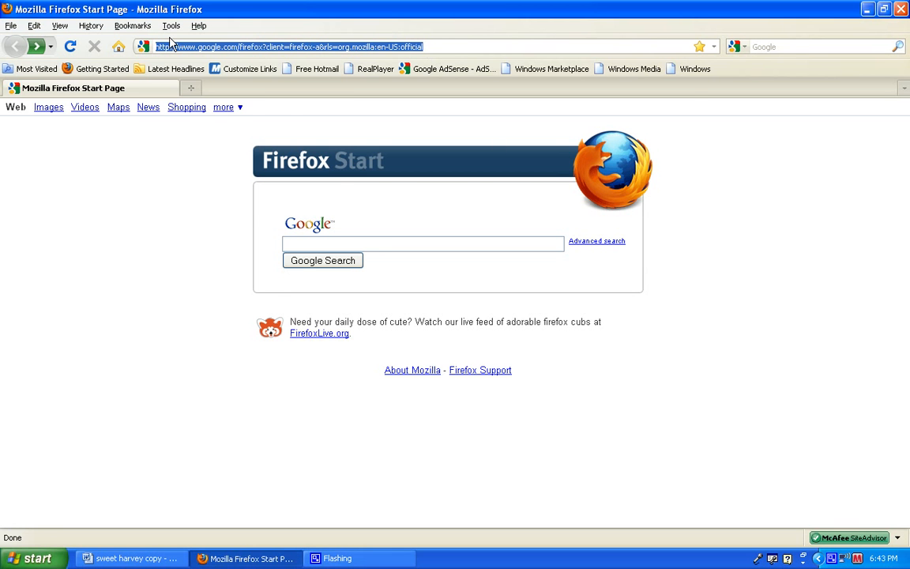
type("www.be")
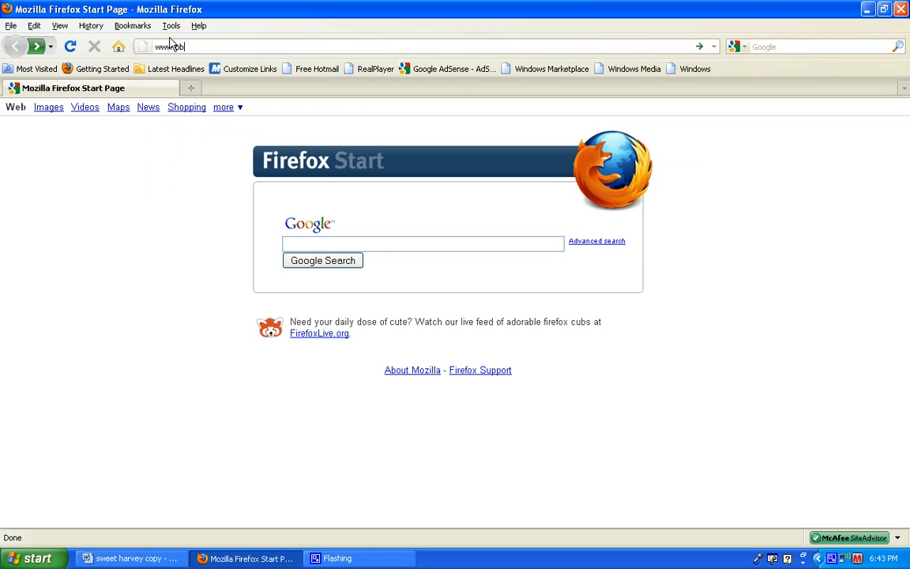
type("ehiveco-op.co")
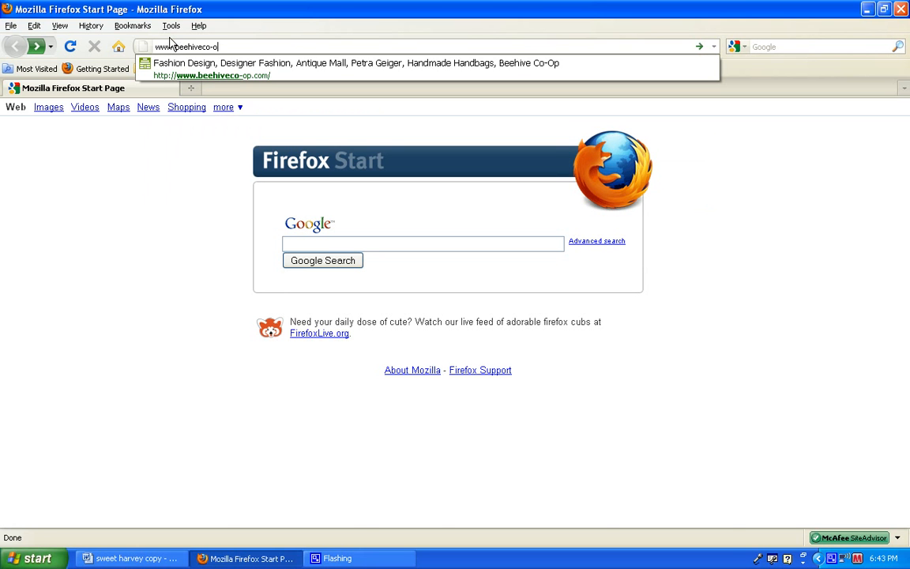
type("m")
key("Return")
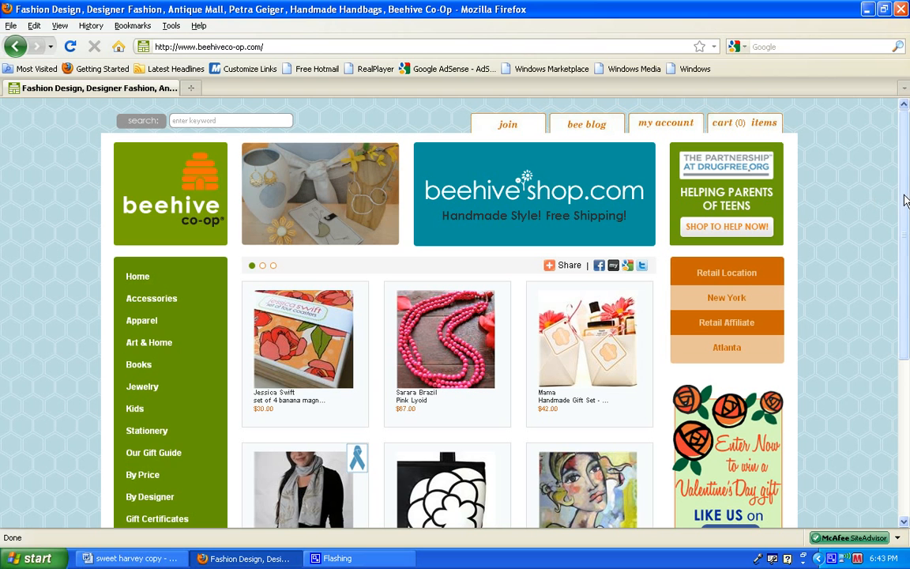
Open the Designer Login product entry form from the links at the foot of the home page.
left_click_drag(907, 197, 898, 368)
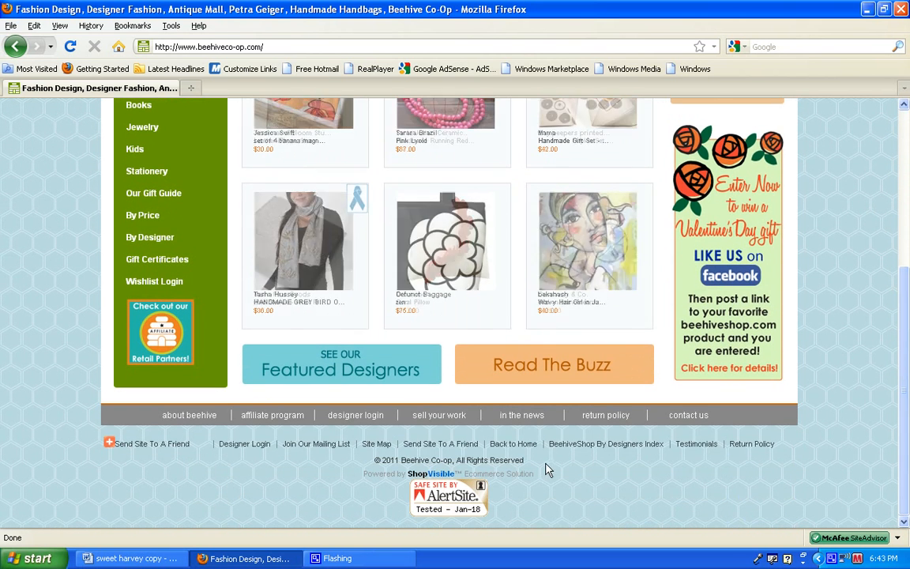
left_click(253, 444)
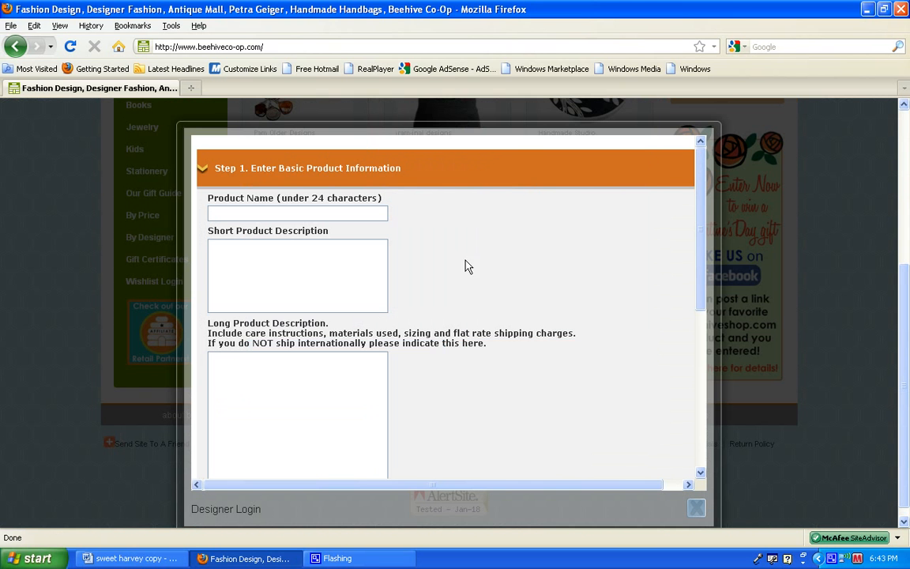
left_click_drag(697, 254, 696, 263)
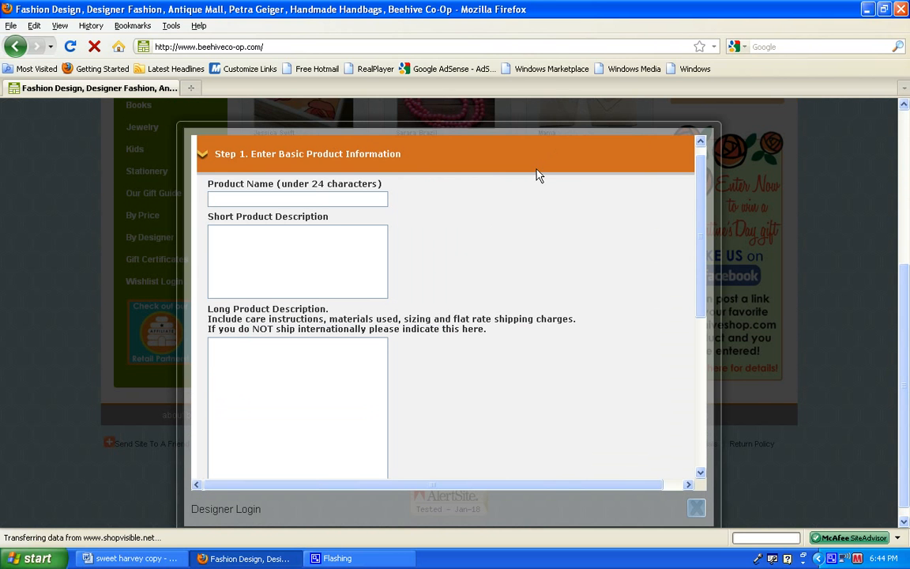
Enter "Handmade Robot Hello Apron" as the product name in the basic product information.
left_click_drag(401, 153, 217, 158)
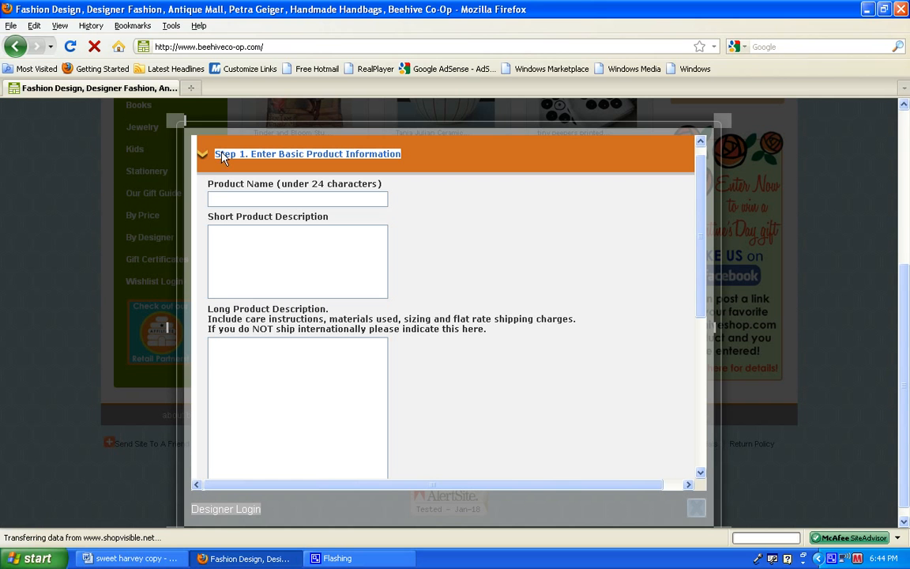
left_click(225, 200)
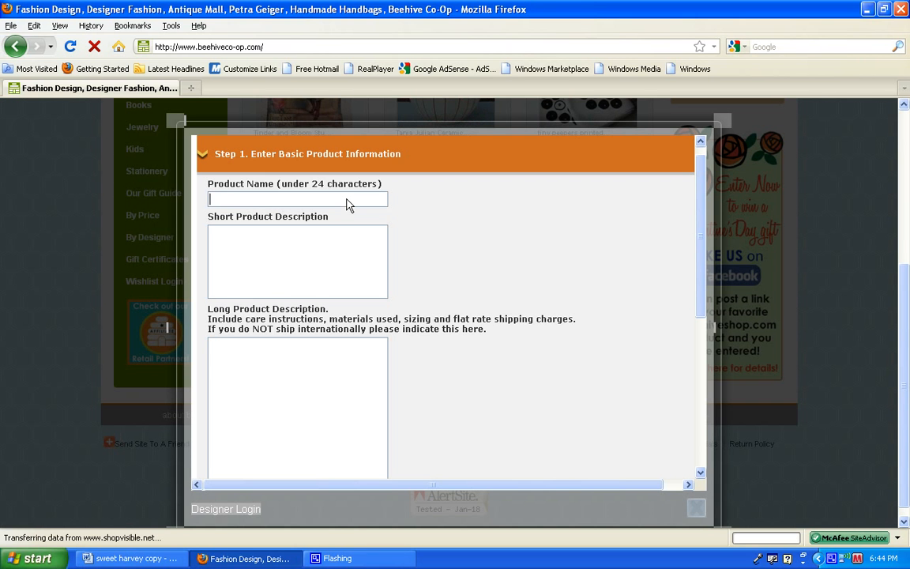
type("Handmade Robot Hello Apron")
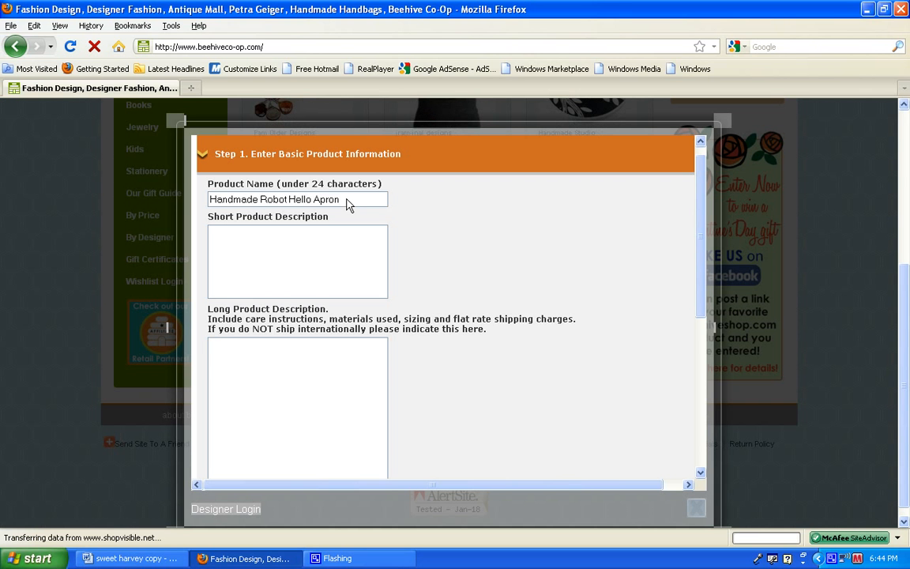
left_click(276, 249)
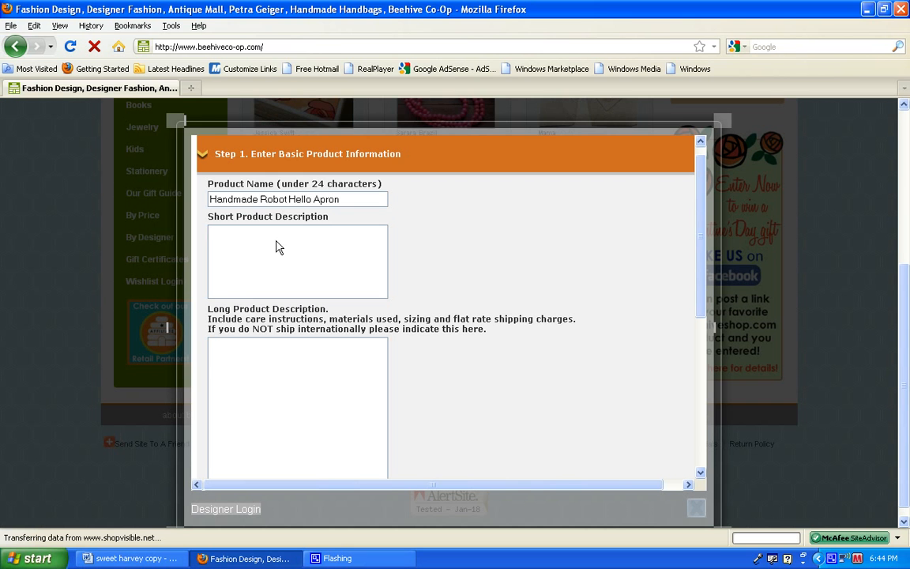
left_click_drag(336, 219, 210, 224)
left_click(232, 243)
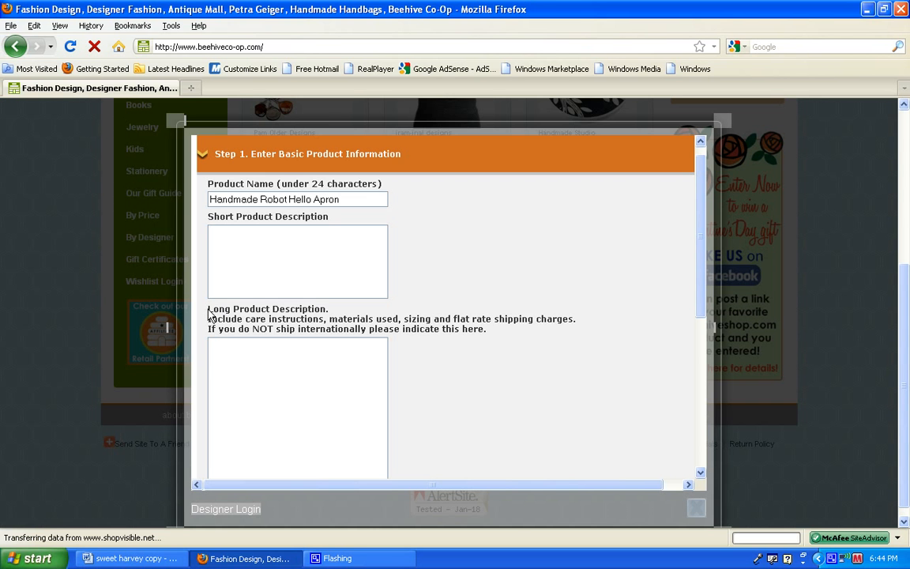
left_click_drag(208, 308, 335, 309)
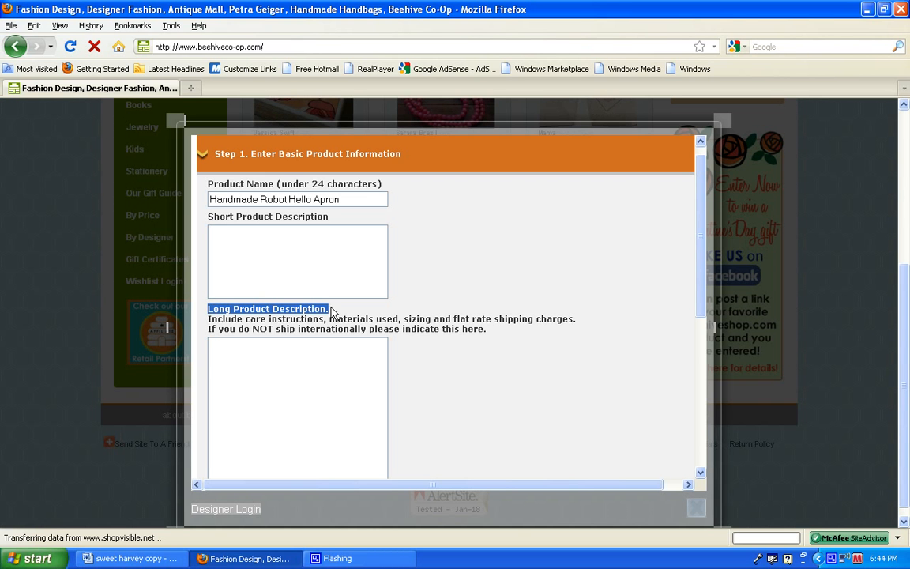
left_click(302, 245)
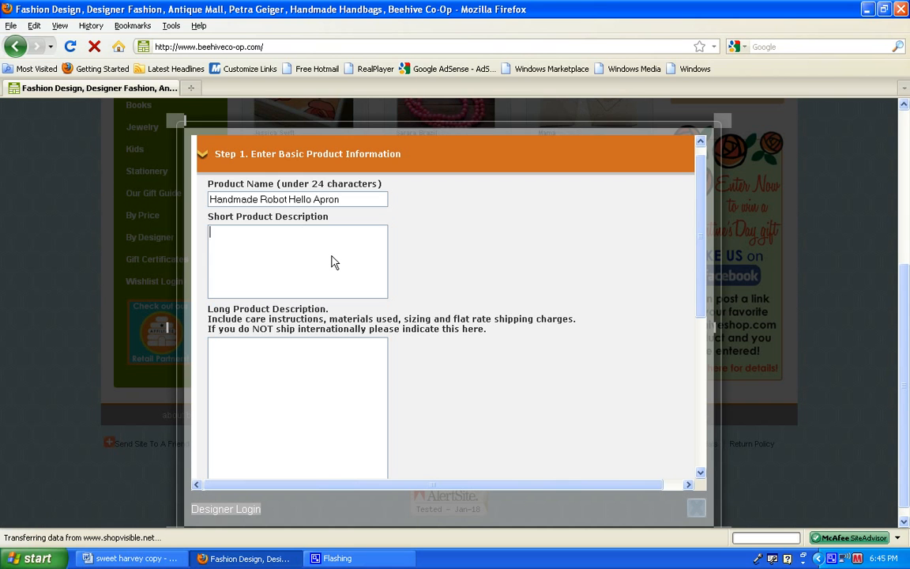
type("as;lkdjf")
key("BackSpace")
key("BackSpace")
key("BackSpace")
key("BackSpace")
key("BackSpace")
key("BackSpace")
key("BackSpace")
key("BackSpace")
Copy the short product description text from the "sweet harvey copy" Word document into the form's Short Product Description in Firefox.
left_click(131, 558)
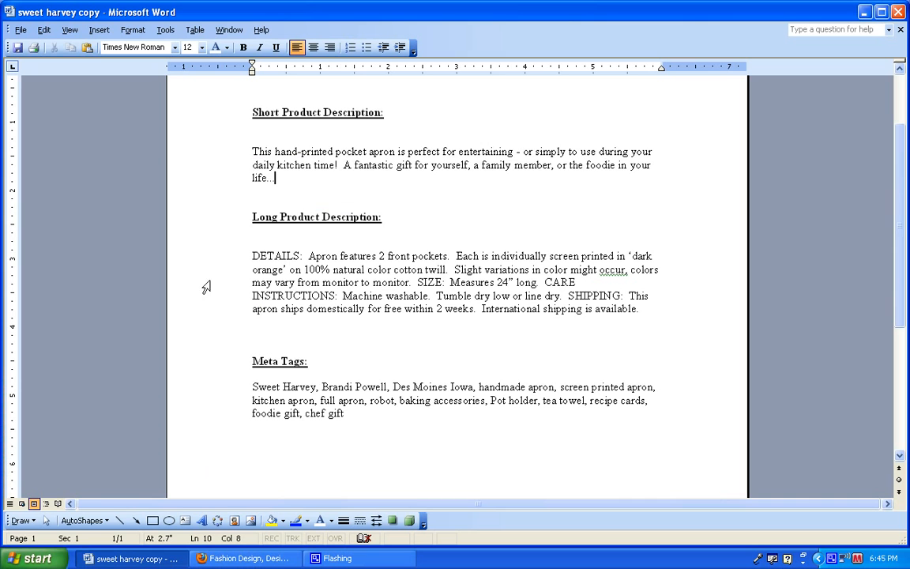
left_click_drag(252, 150, 285, 184)
left_click(299, 202)
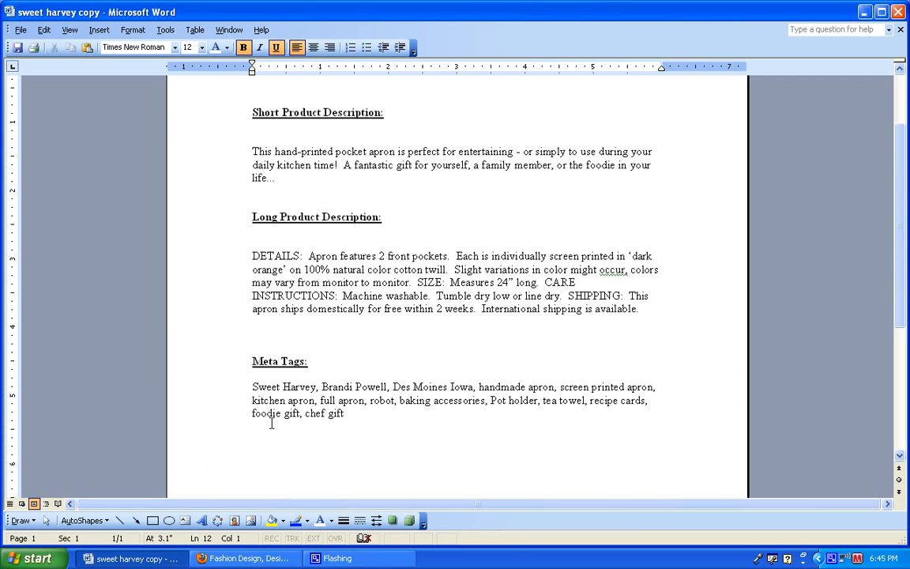
left_click(264, 558)
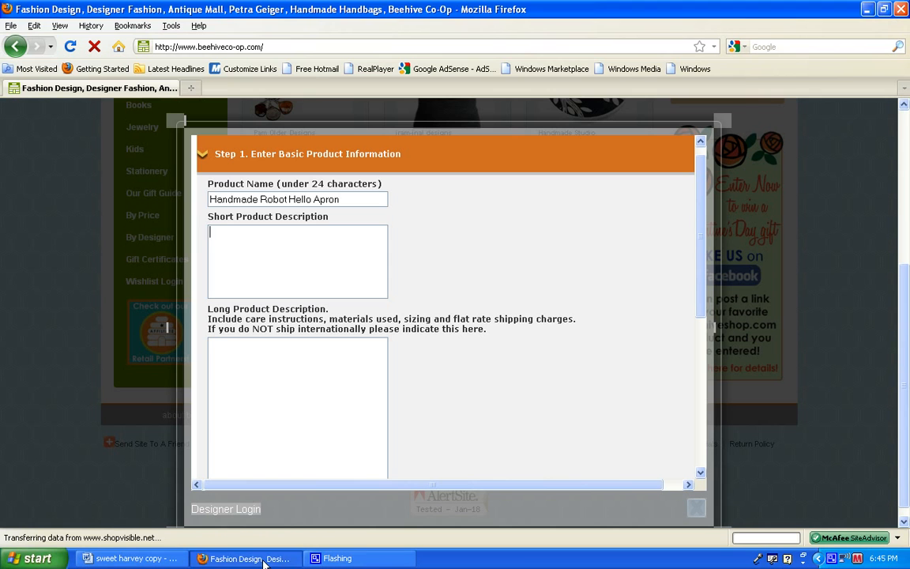
left_click(273, 246)
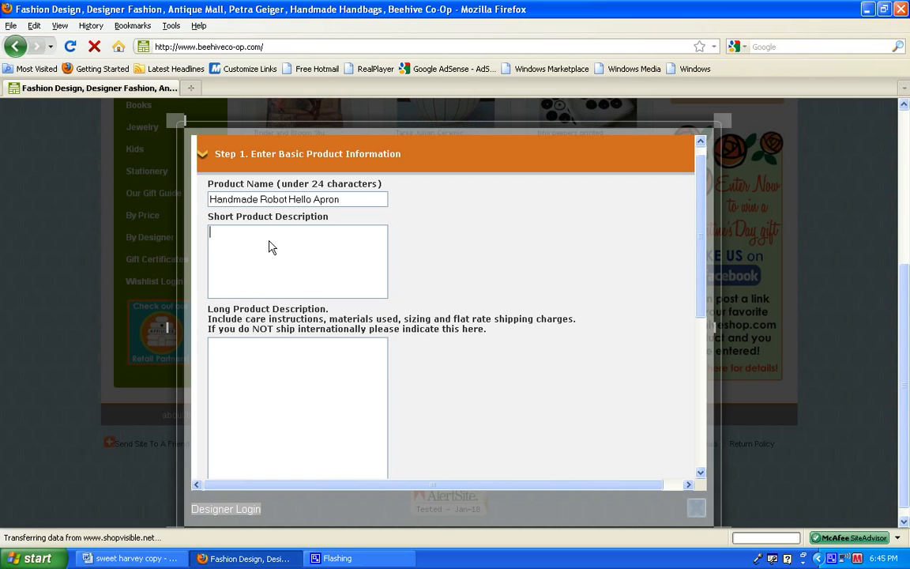
key("ctrl+v")
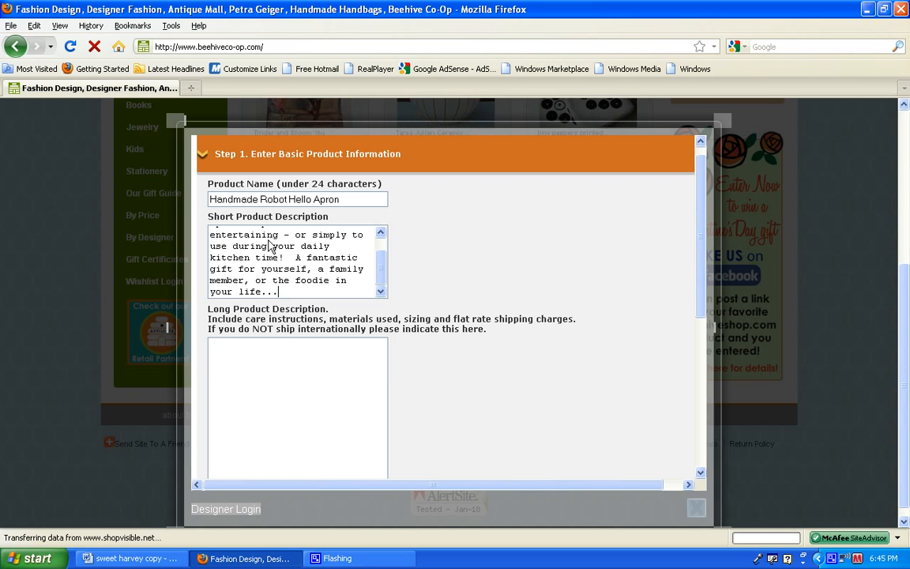
left_click_drag(379, 272, 380, 248)
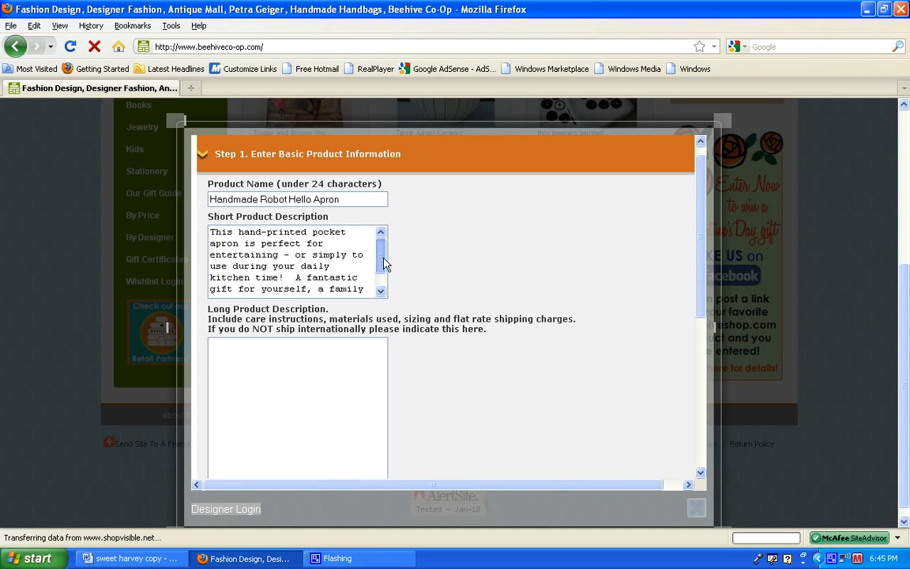
left_click_drag(383, 263, 382, 278)
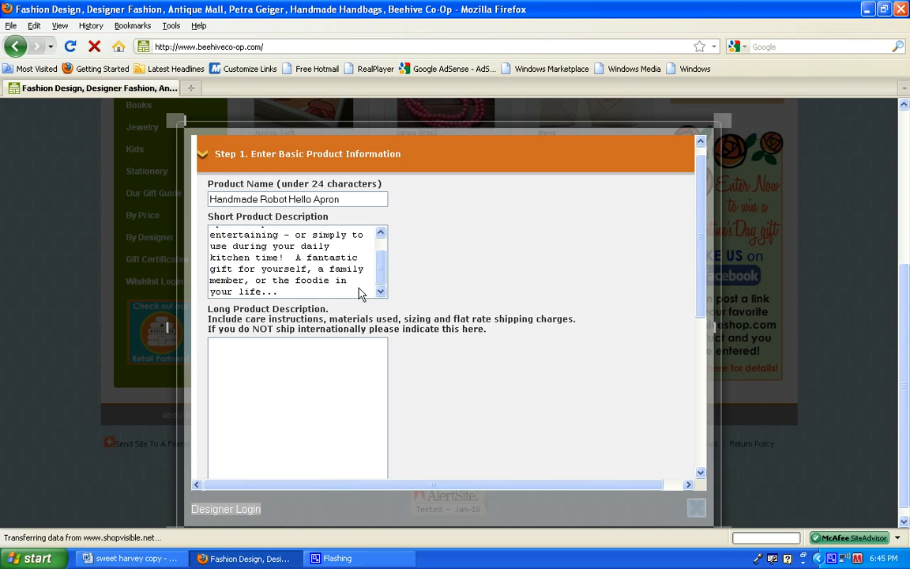
Copy the long description paragraph, from DETAILS through the shipping text, from the Word document into the form's Long Product Description in Firefox.
left_click(300, 359)
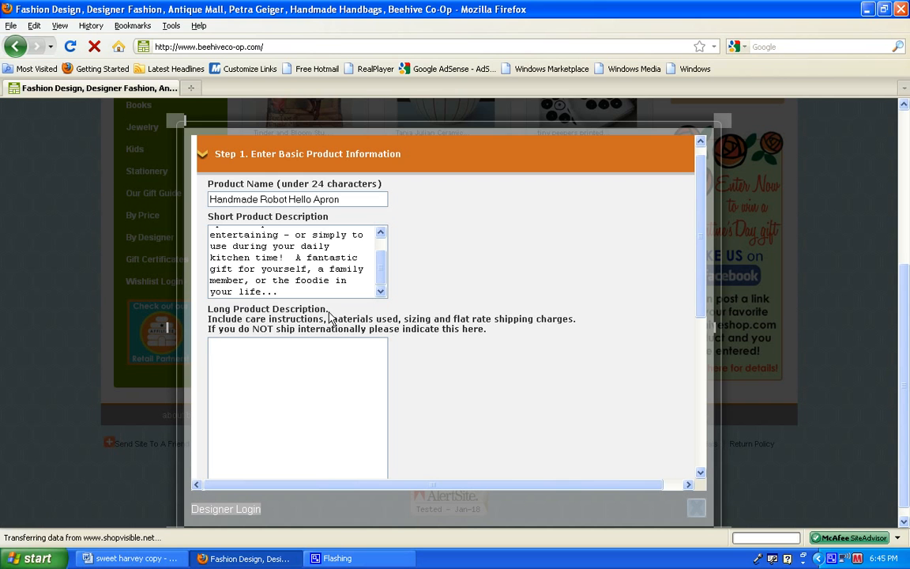
left_click_drag(329, 310, 204, 313)
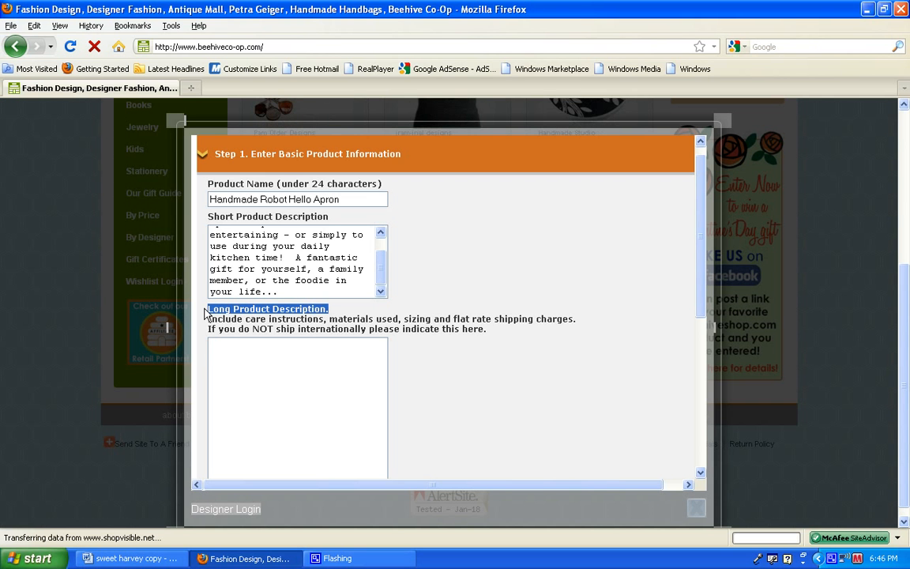
left_click(257, 371)
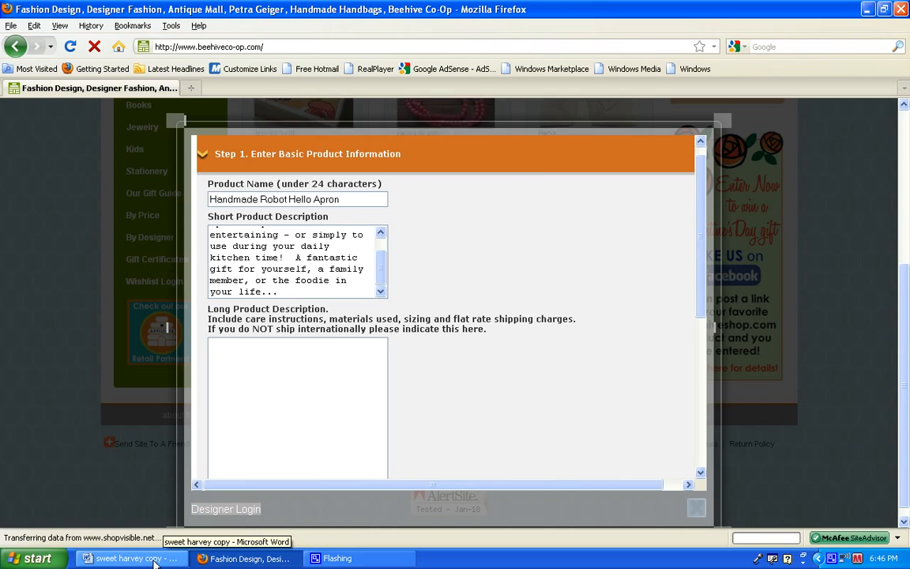
left_click(126, 557)
left_click_drag(252, 256, 639, 314)
key("ctrl+c")
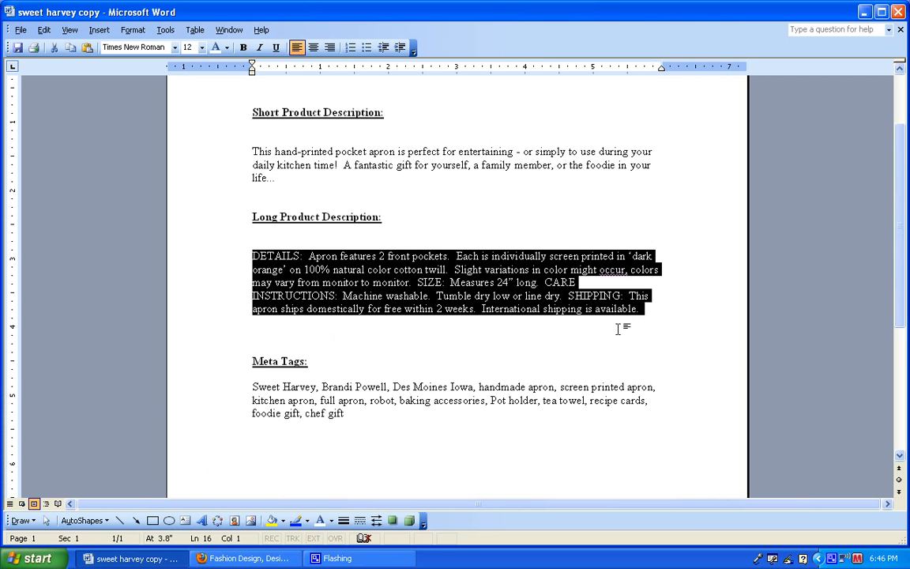
left_click(599, 348)
left_click(246, 558)
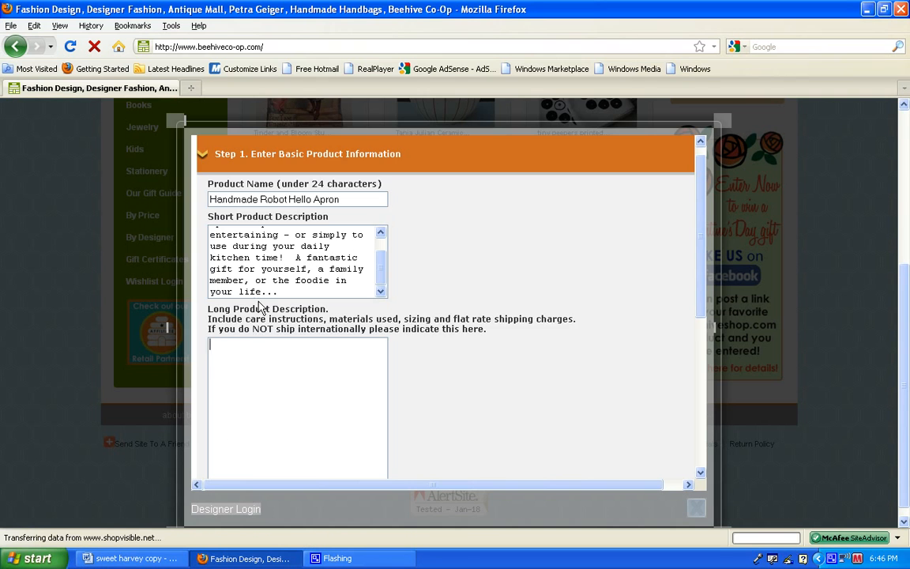
left_click(258, 371)
key("ctrl+v")
scroll(344, 351, "up", 1)
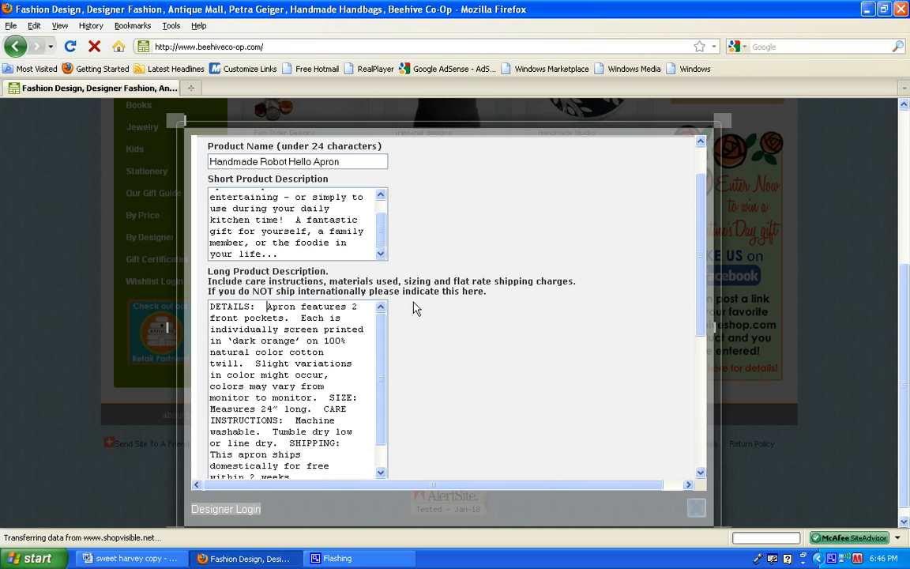
Try to set off the text after the DETAILS and SIZE labels in the long description with blank lines.
key("Return")
key("Return")
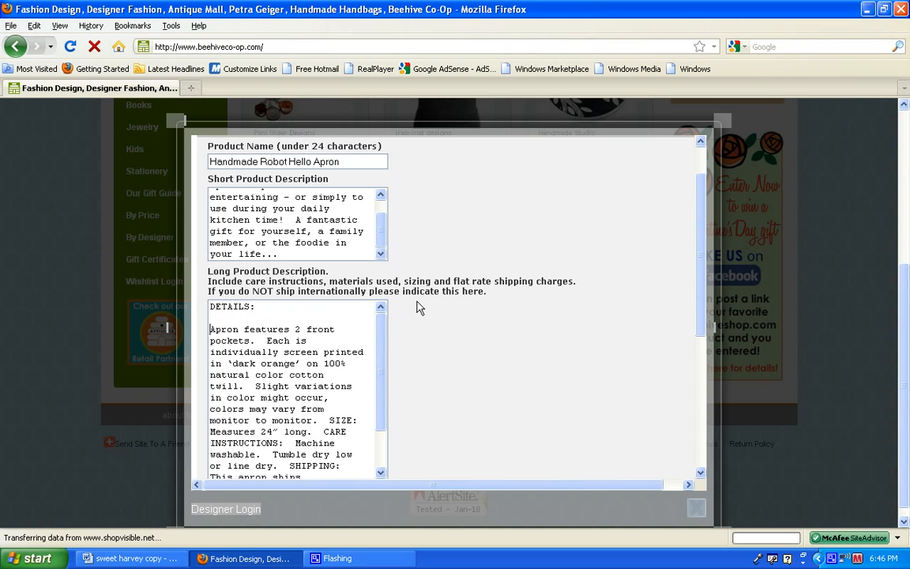
left_click(352, 420)
type(":")
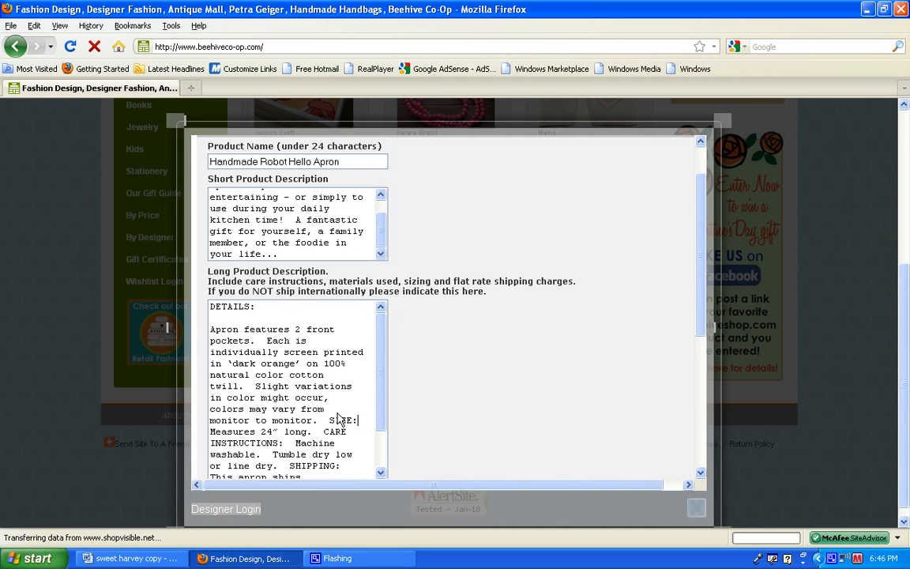
key("Return")
key("Return")
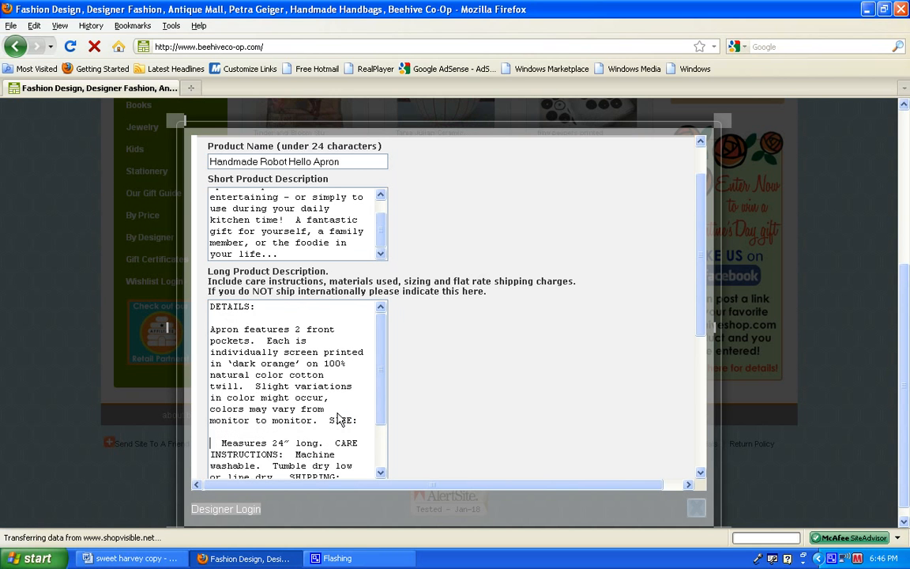
Remove the line breaks after the SIZE and DETAILS labels so the long description runs as one paragraph.
key("BackSpace")
key("BackSpace")
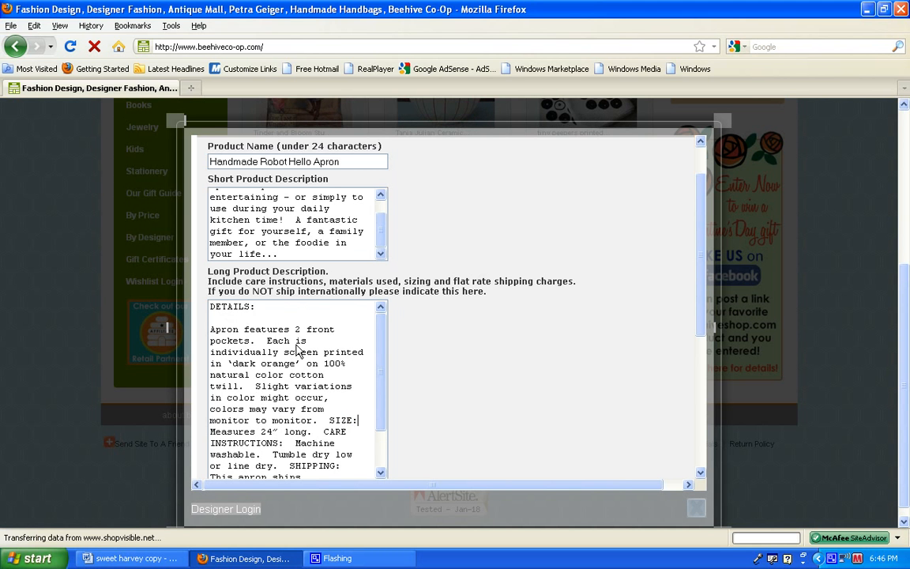
left_click(211, 330)
key("BackSpace")
key("BackSpace")
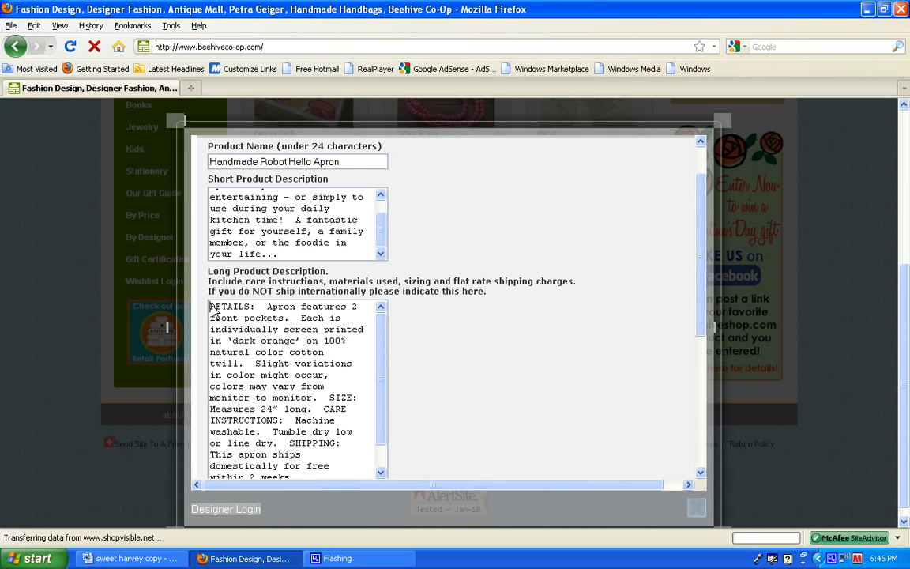
Review the section labels in the long product description and read it through to the end.
left_click_drag(212, 307, 258, 315)
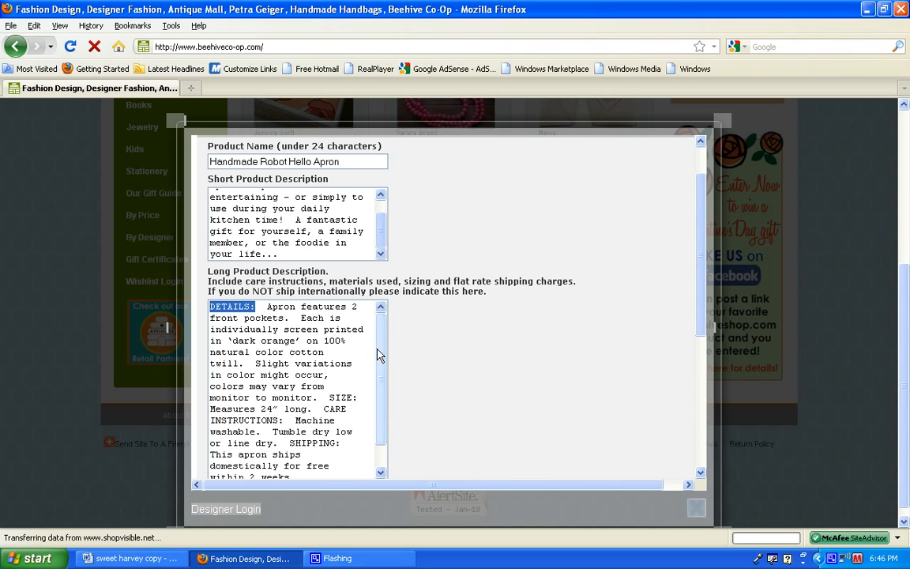
left_click_drag(380, 353, 378, 377)
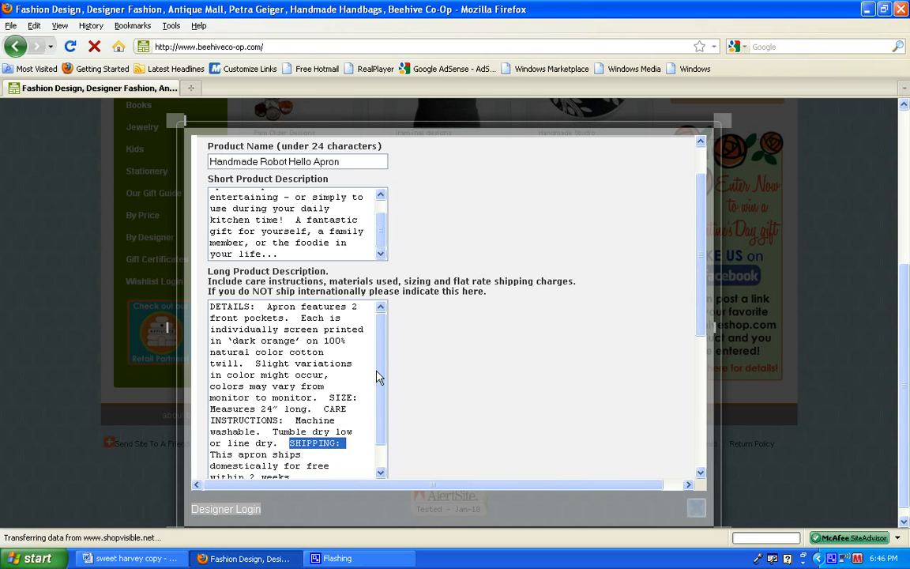
left_click(256, 308)
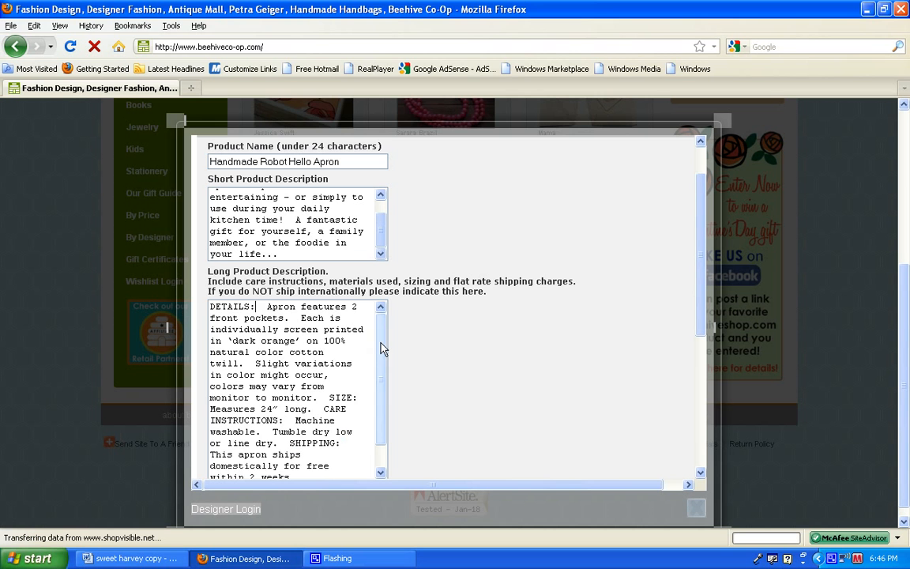
left_click_drag(381, 348, 381, 386)
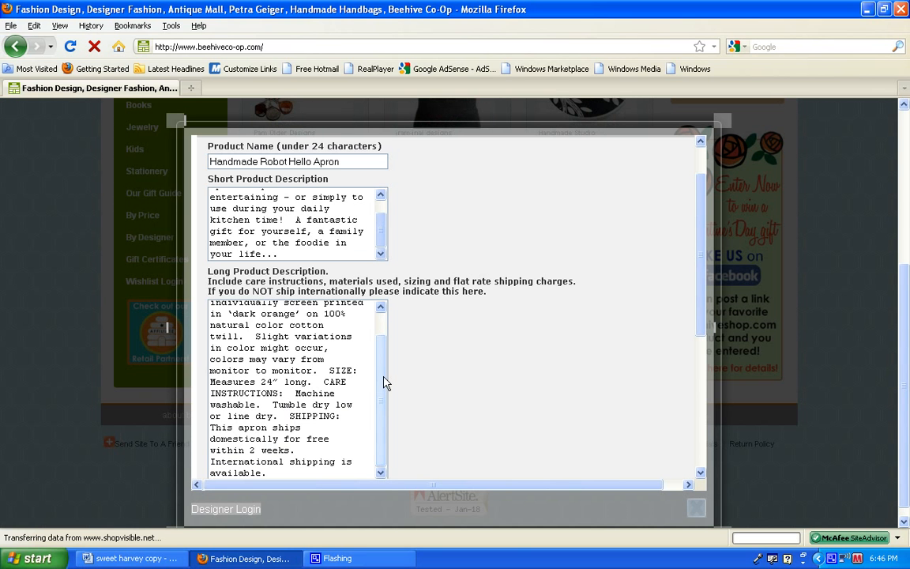
Review the care instructions, the shipping terms and the international shipping sentence in the long product description.
left_click_drag(329, 371, 289, 416)
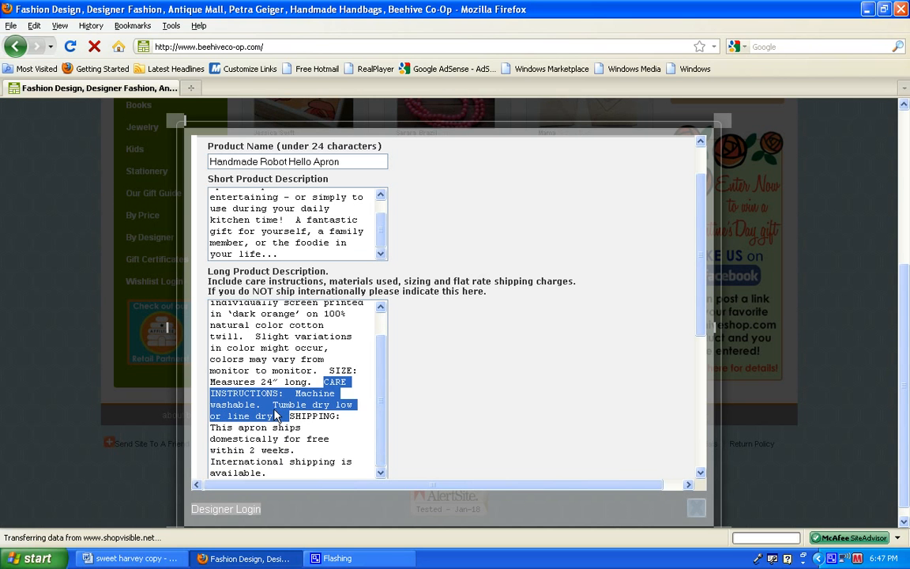
left_click(291, 419)
left_click_drag(291, 419, 345, 443)
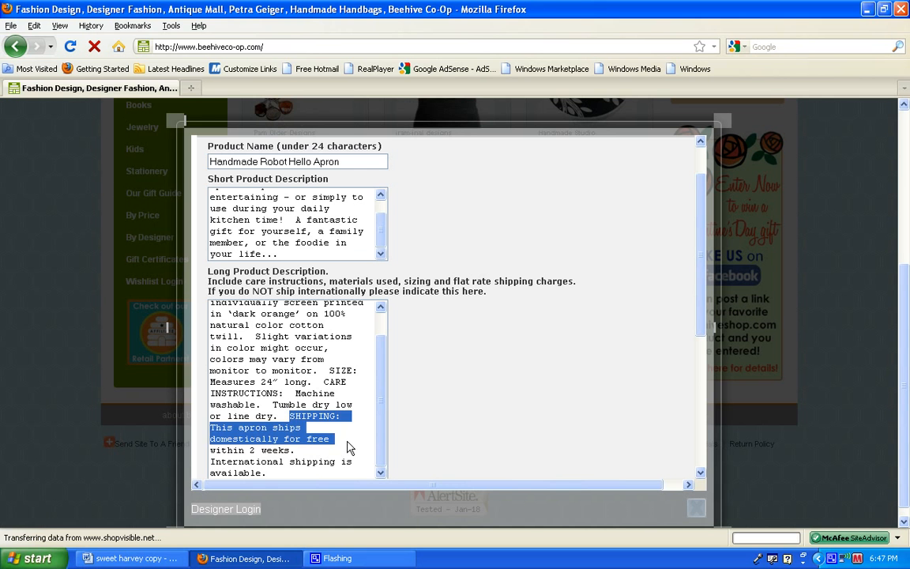
left_click(350, 447)
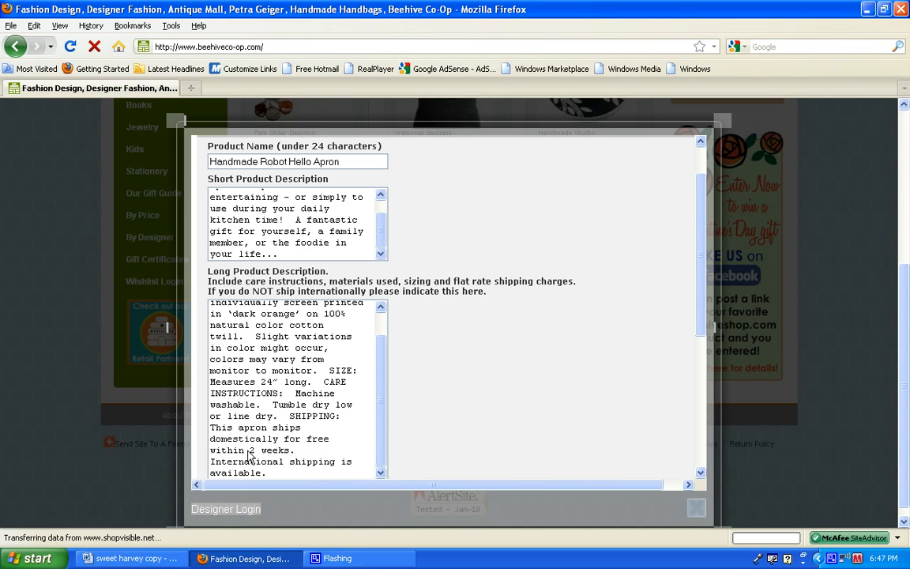
left_click_drag(250, 450, 291, 456)
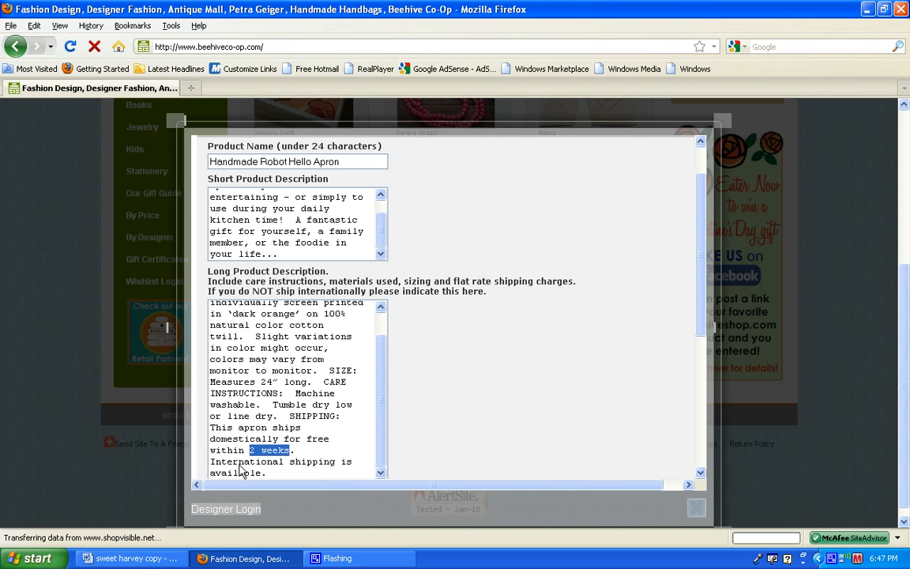
double_click(213, 463)
left_click_drag(213, 464, 353, 475)
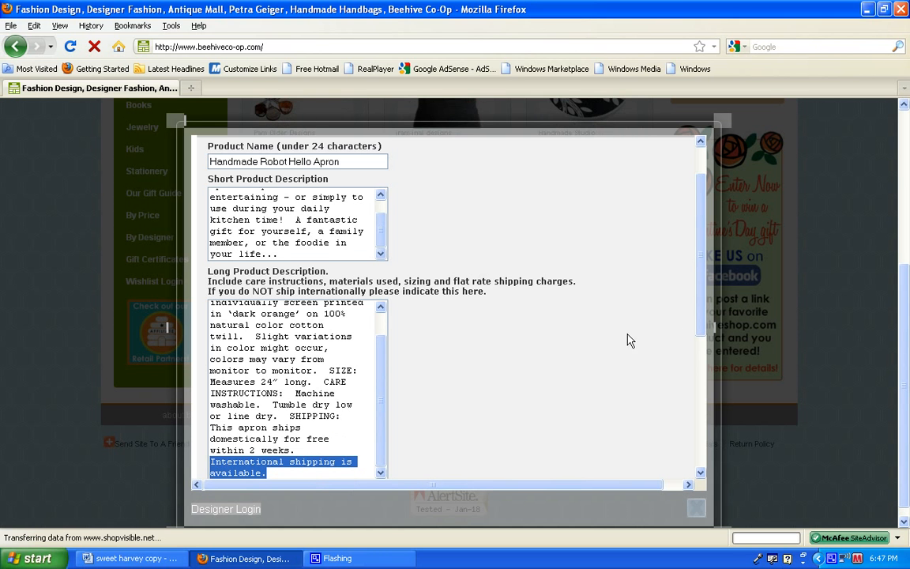
Set the Quantity Available to 5.
left_click_drag(703, 316, 719, 423)
left_click(252, 281)
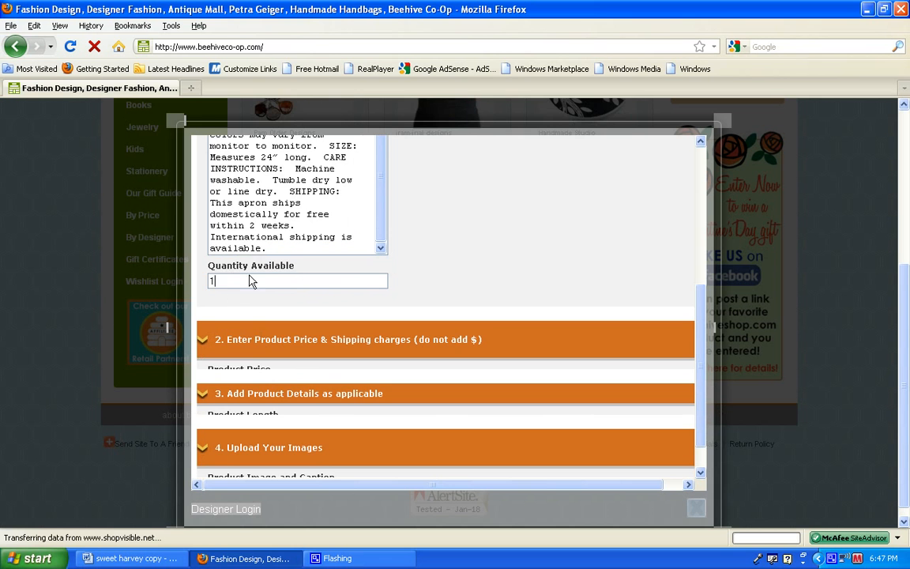
left_click_drag(296, 266, 204, 281)
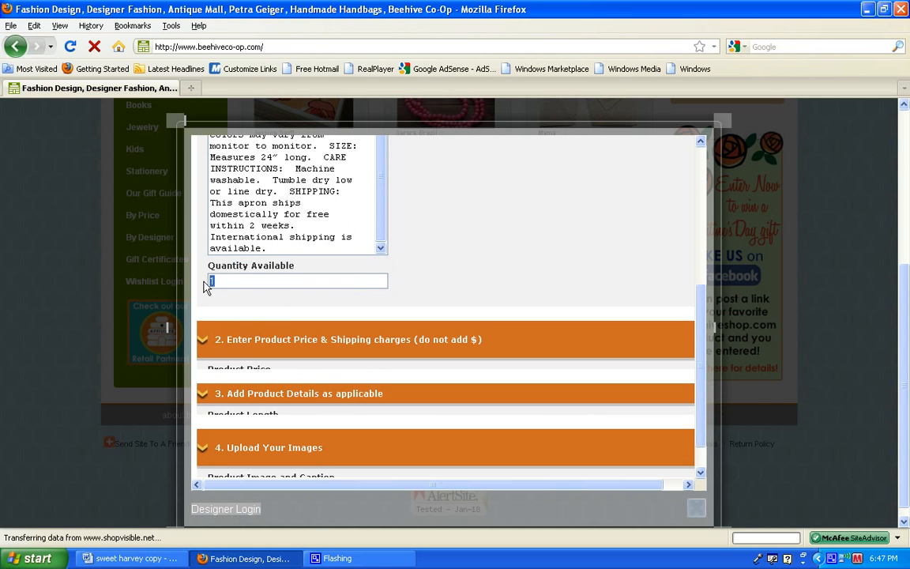
type("5")
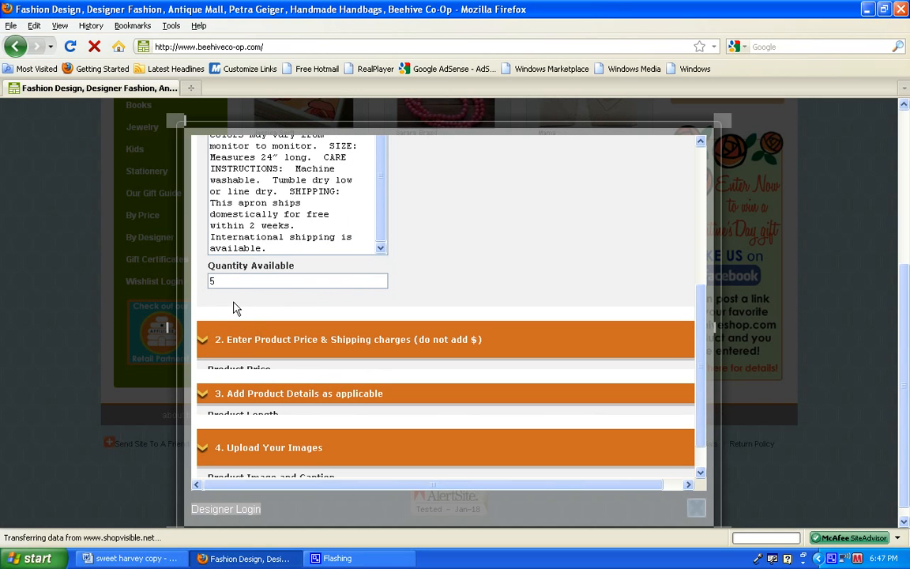
Expand the price and shipping section and set the Product Price to 23 and the International Shipping Cost to 9.
left_click(203, 345)
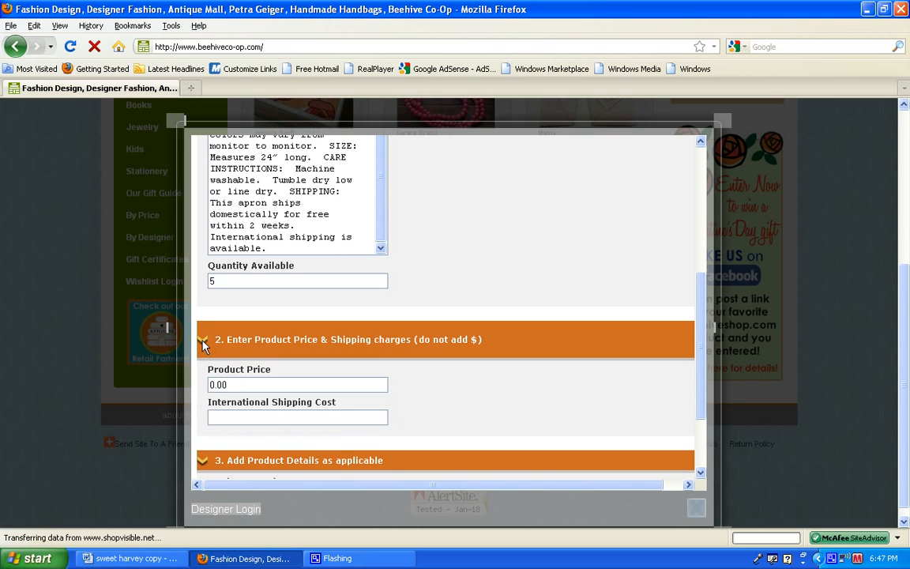
left_click_drag(234, 390, 210, 391)
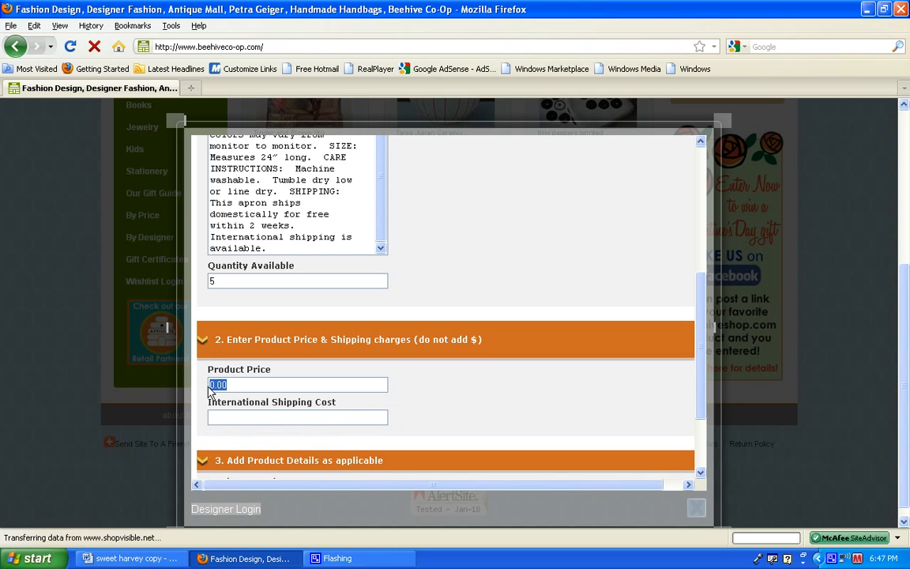
type("23")
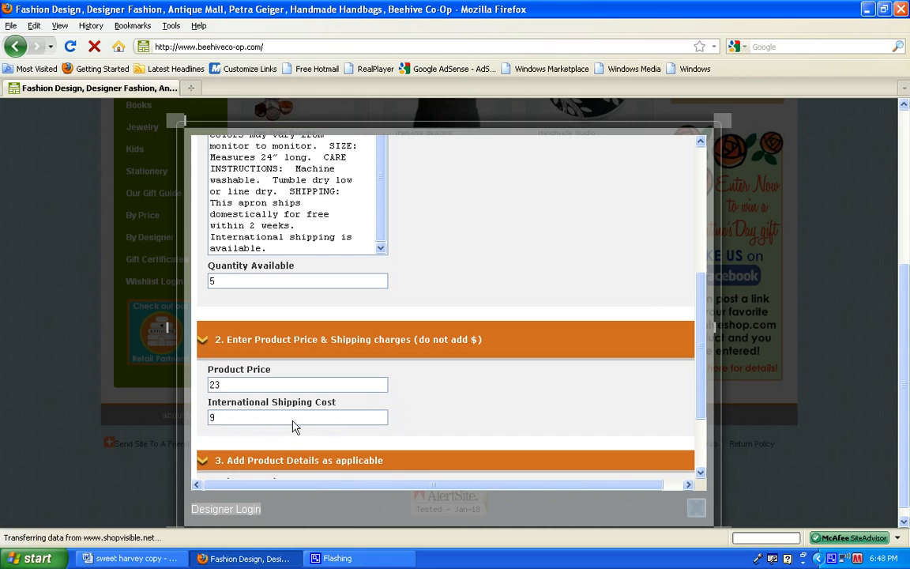
double_click(225, 425)
type("0")
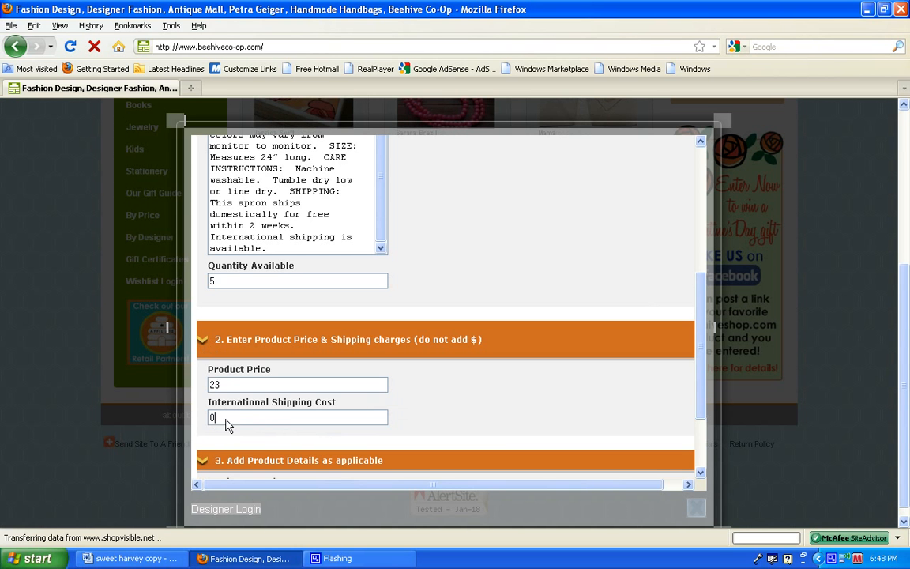
double_click(211, 419)
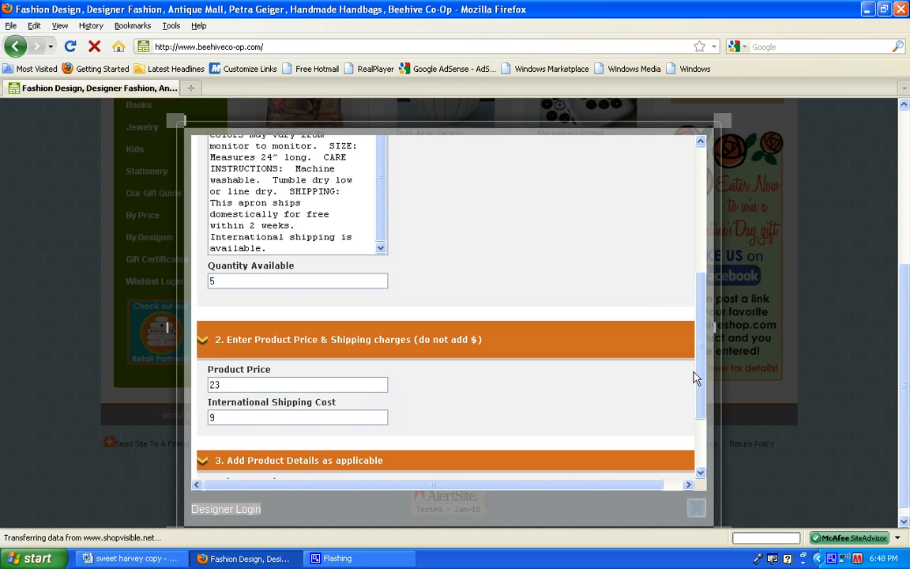
Expand the Add Product Details section and look over its length, width, height and weight fields.
scroll(695, 378, "down", 3)
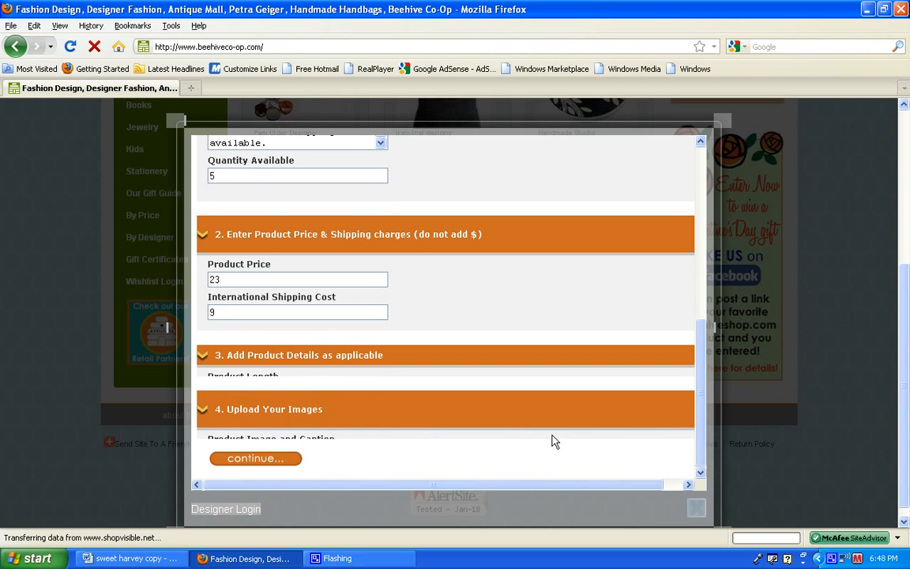
left_click(201, 358)
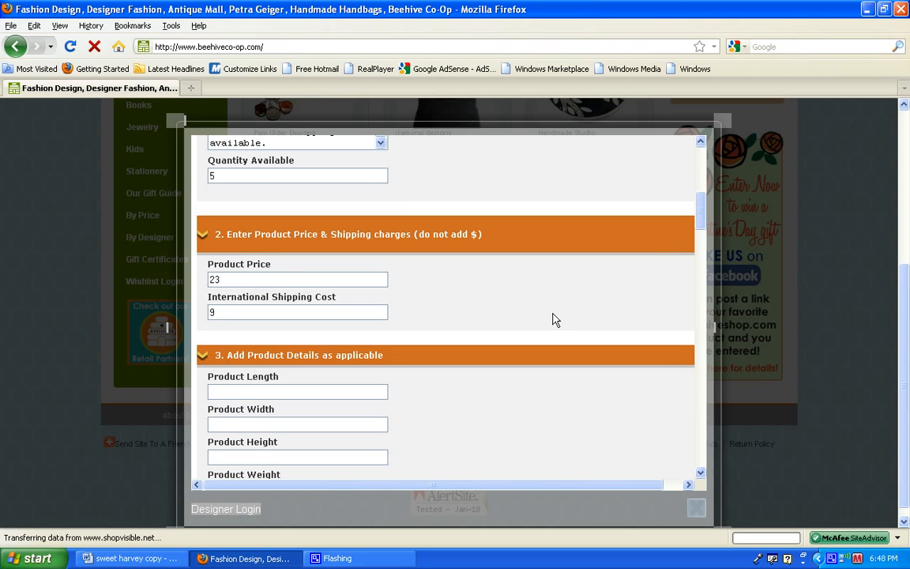
left_click_drag(701, 213, 704, 237)
left_click_drag(396, 153, 198, 153)
left_click(392, 196)
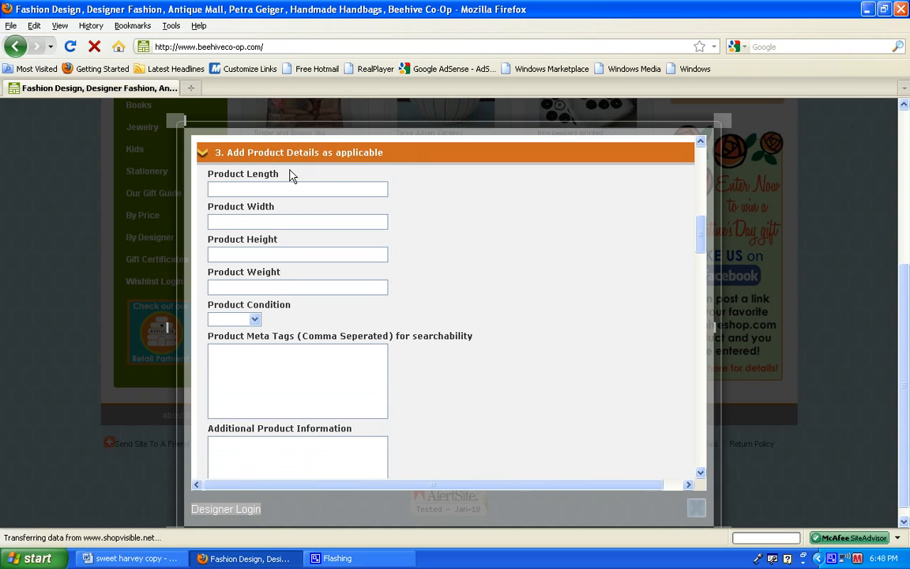
left_click_drag(290, 174, 251, 175)
left_click_drag(276, 207, 247, 272)
left_click(285, 320)
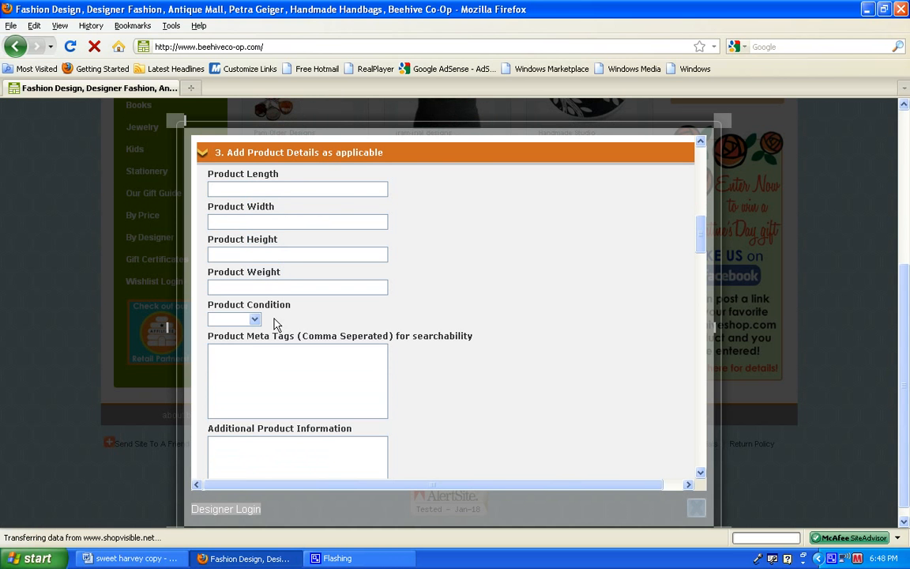
Set the Product Condition to New and place the cursor in the empty Product Meta Tags field.
left_click(255, 319)
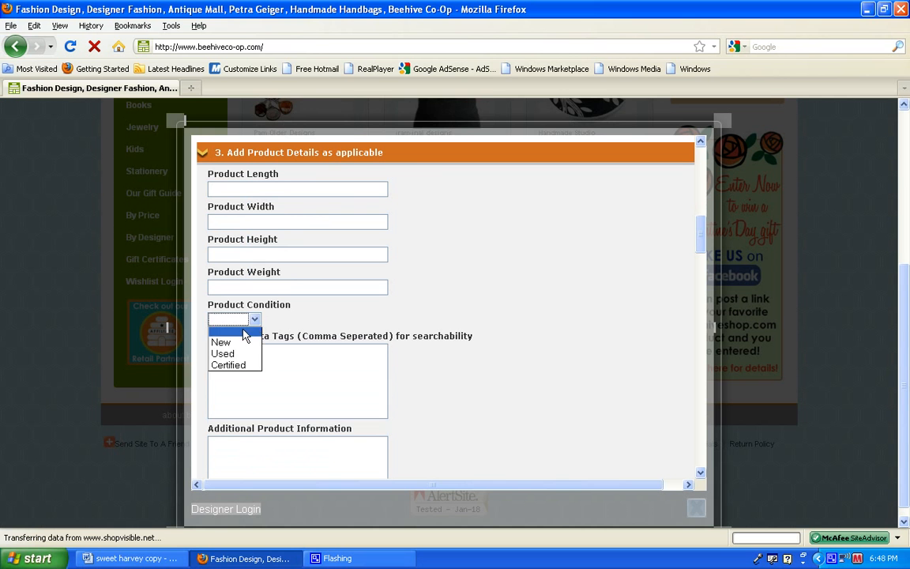
left_click(225, 342)
left_click(228, 363)
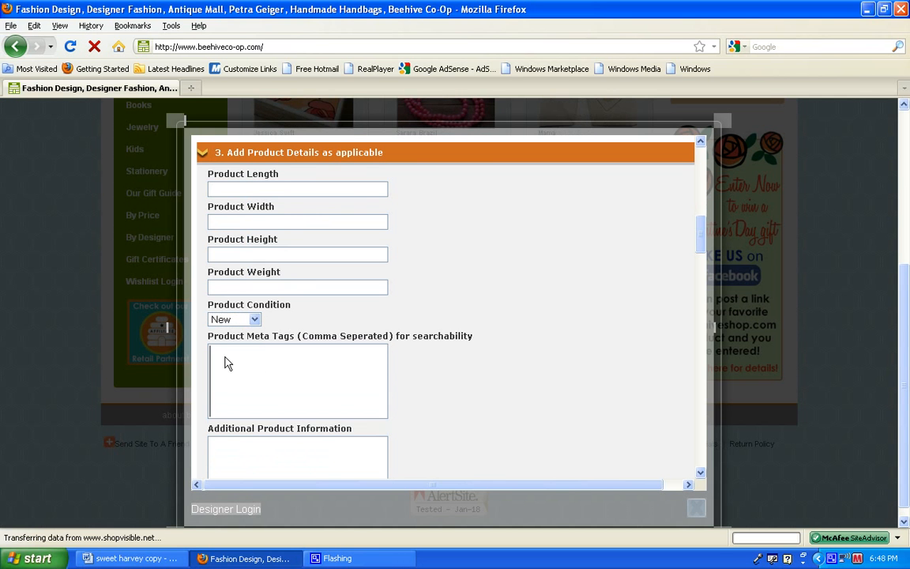
left_click_drag(209, 338, 296, 341)
left_click(291, 375)
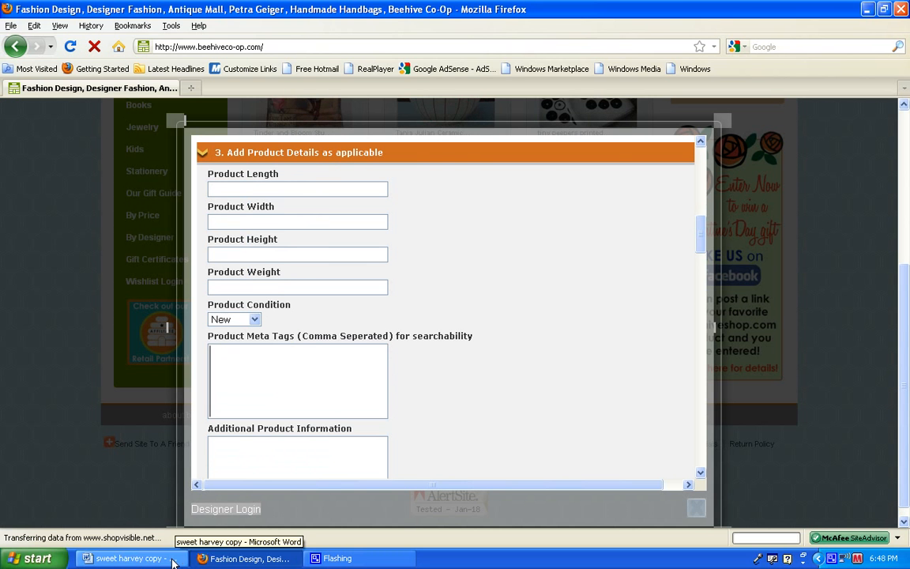
Switch to the Word document and read through the tags listed under Meta Tags.
left_click(130, 559)
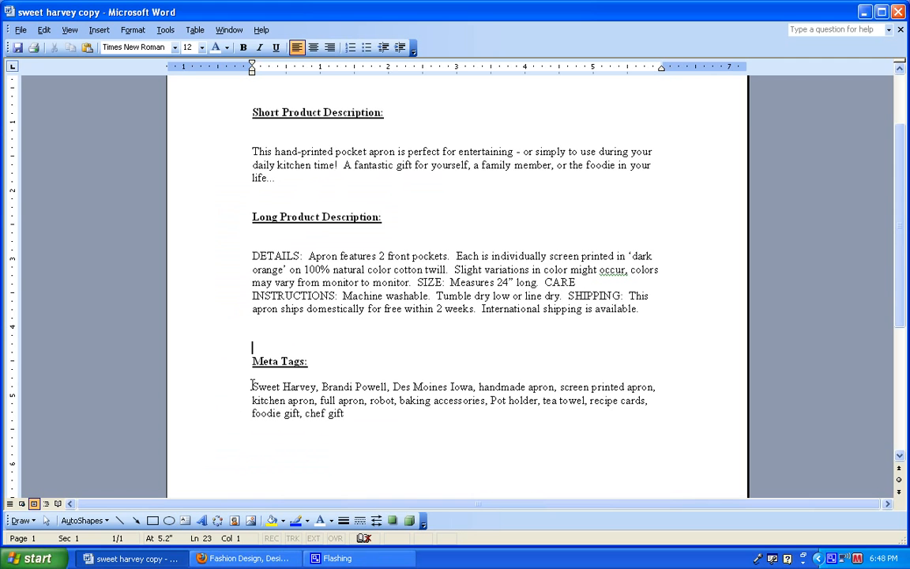
left_click_drag(251, 387, 397, 402)
left_click(395, 386)
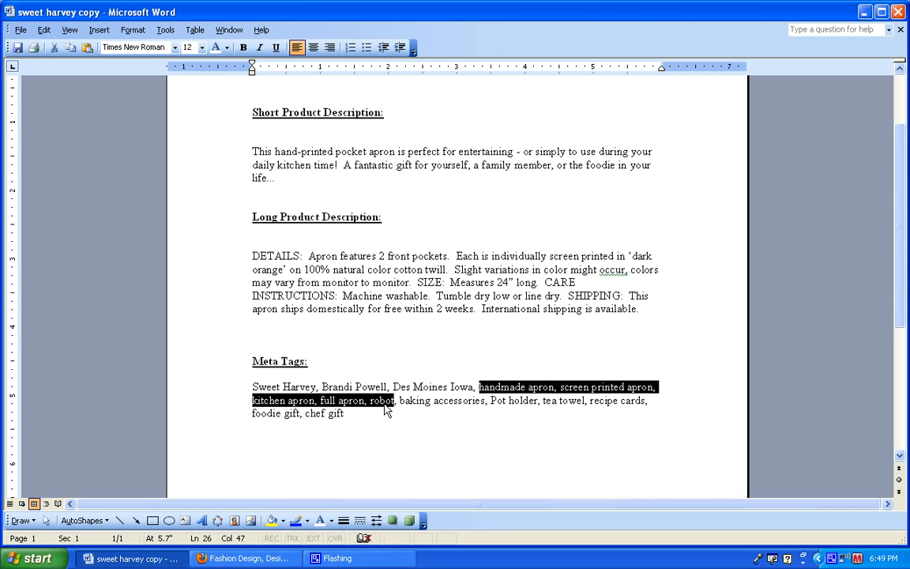
left_click_drag(395, 401, 650, 405)
left_click(490, 400)
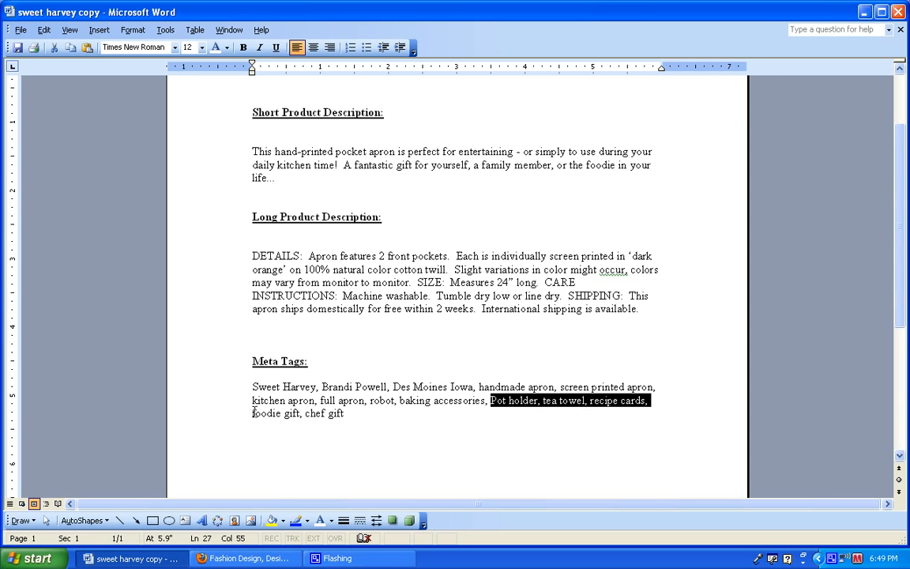
left_click_drag(254, 412, 348, 412)
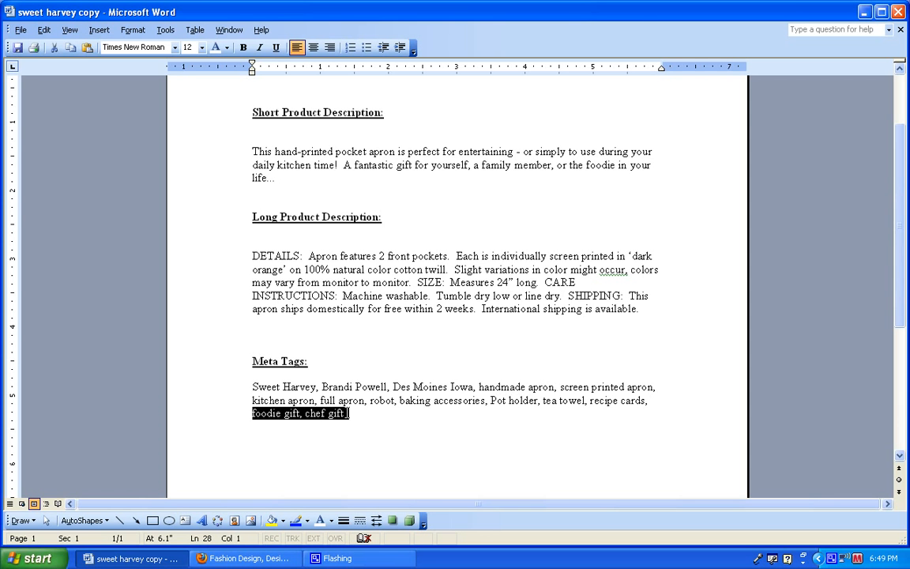
left_click(351, 415)
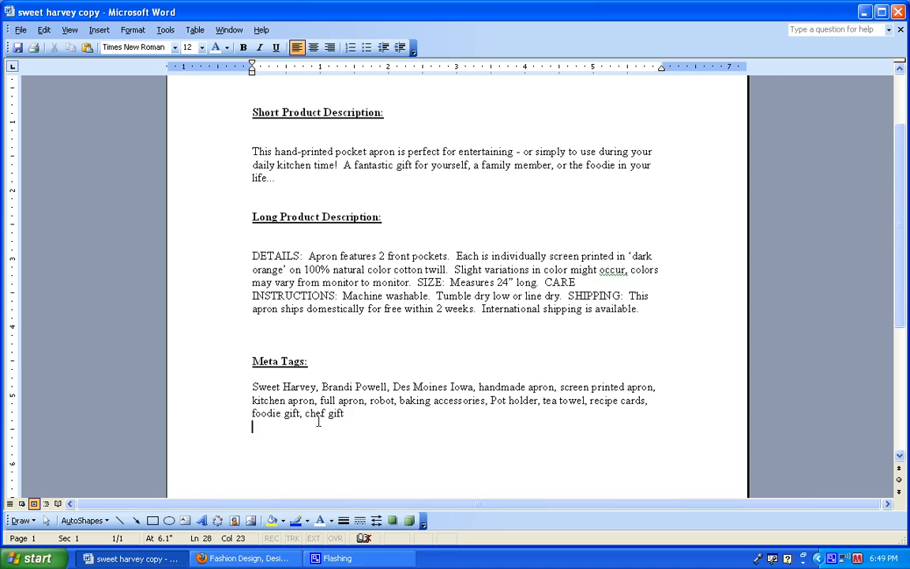
Copy the complete Meta Tags list from the Word document into the form's Product Meta Tags in Firefox.
left_click_drag(252, 424, 257, 389)
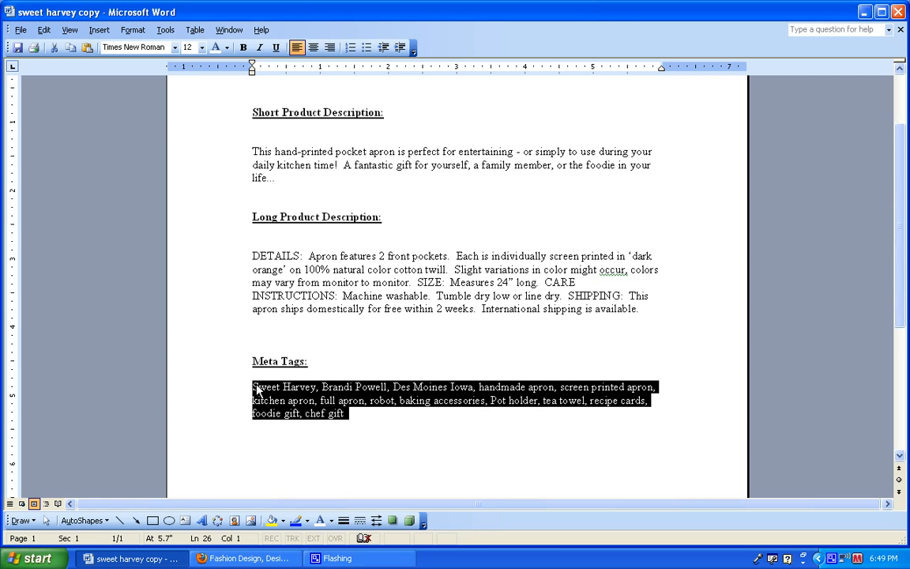
left_click(485, 477)
left_click(253, 559)
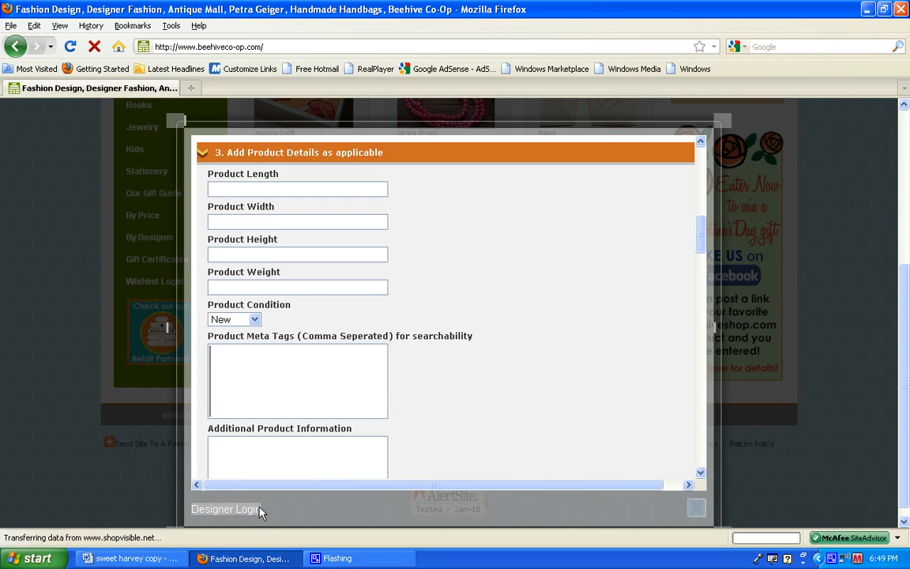
left_click(249, 371)
type("tea towel, recipe cards, foodie gift, chef gift")
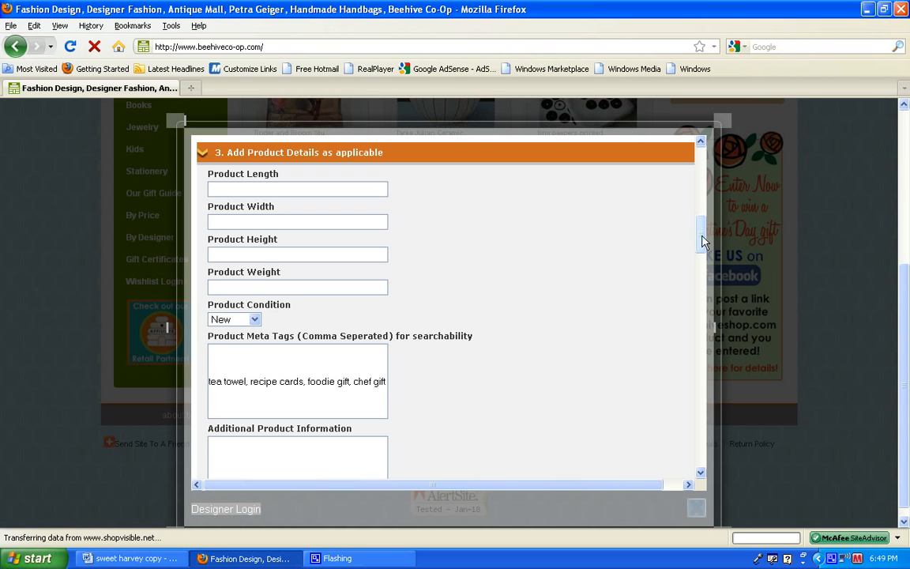
Look over the Additional Product Information field and the instruction to choose appropriate classifications for the product.
left_click_drag(702, 242, 707, 272)
left_click_drag(360, 175, 202, 177)
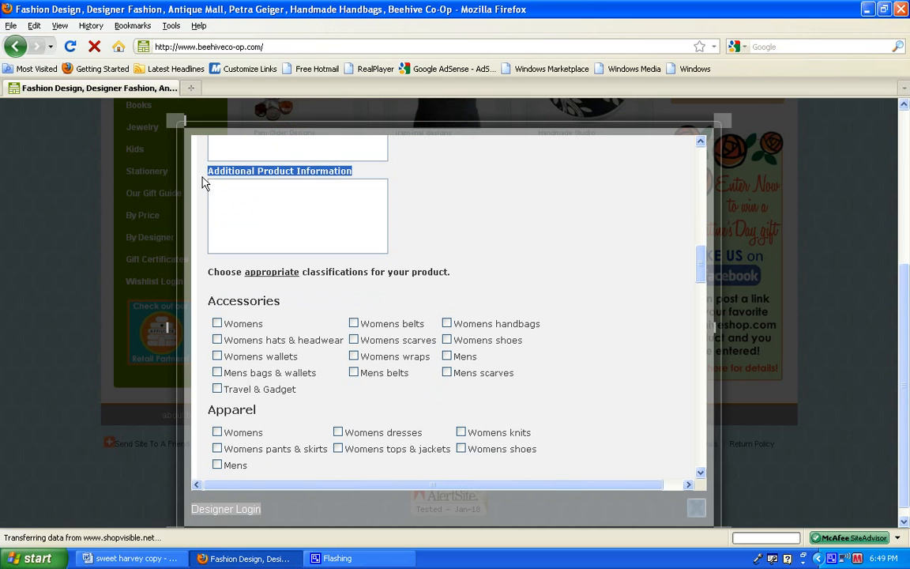
left_click(237, 207)
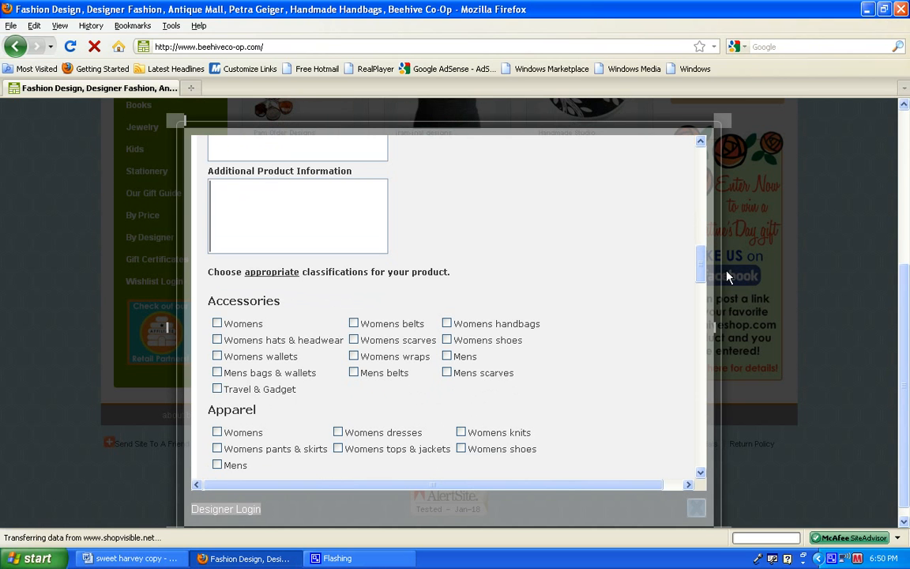
scroll(705, 266, "down", 3)
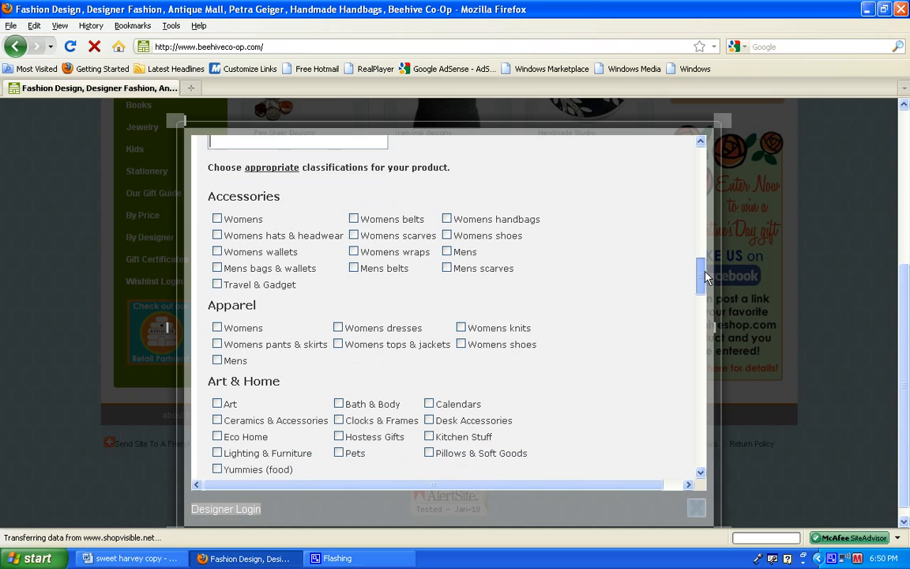
left_click_drag(452, 156, 184, 145)
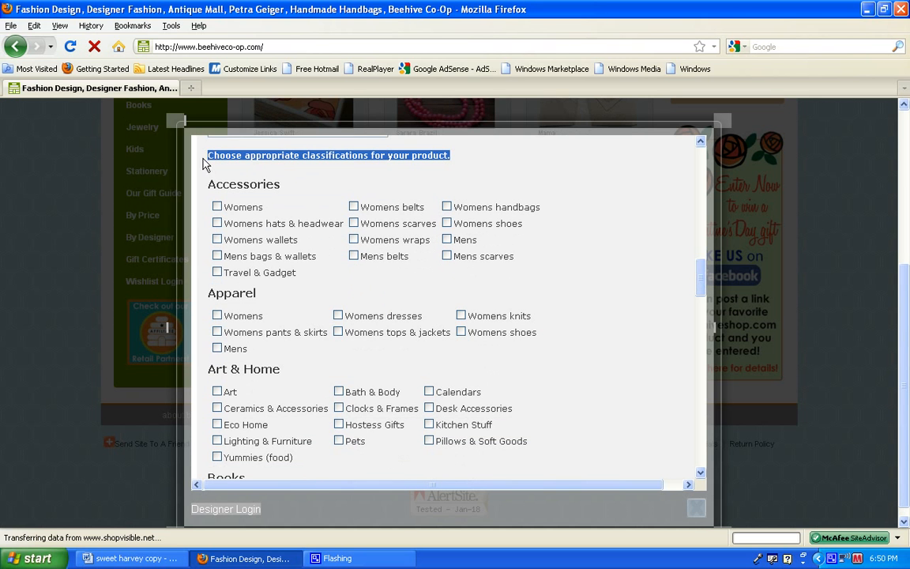
left_click(424, 178)
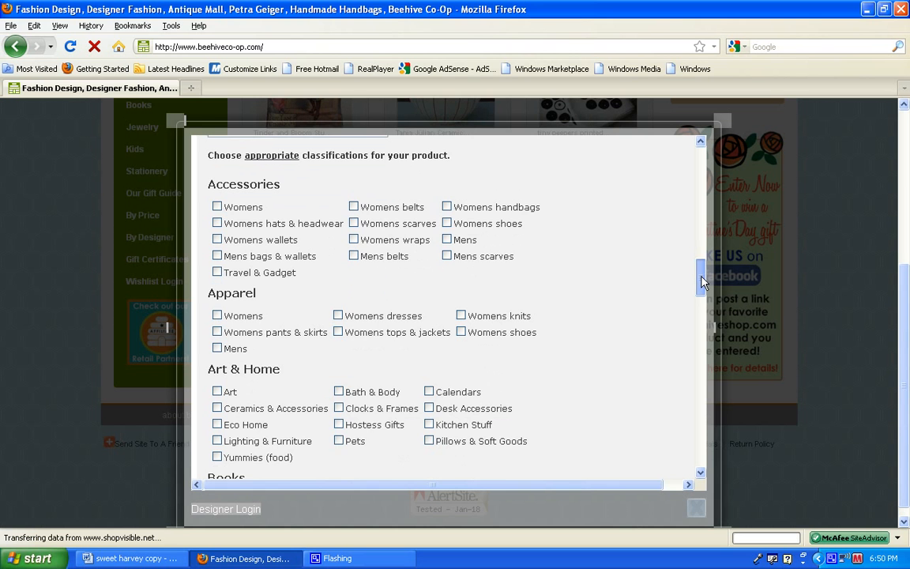
Review the Accessories, Apparel and Art & Home classifications and assign the product to Kitchen Stuff under Art & Home.
scroll(702, 282, "down", 2)
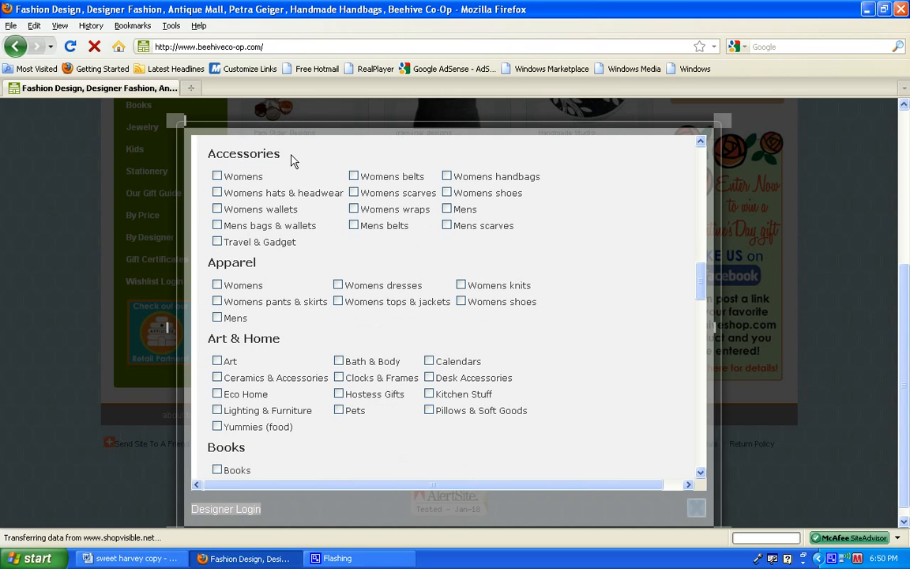
left_click_drag(292, 161, 209, 152)
left_click_drag(259, 263, 197, 267)
left_click_drag(287, 340, 199, 329)
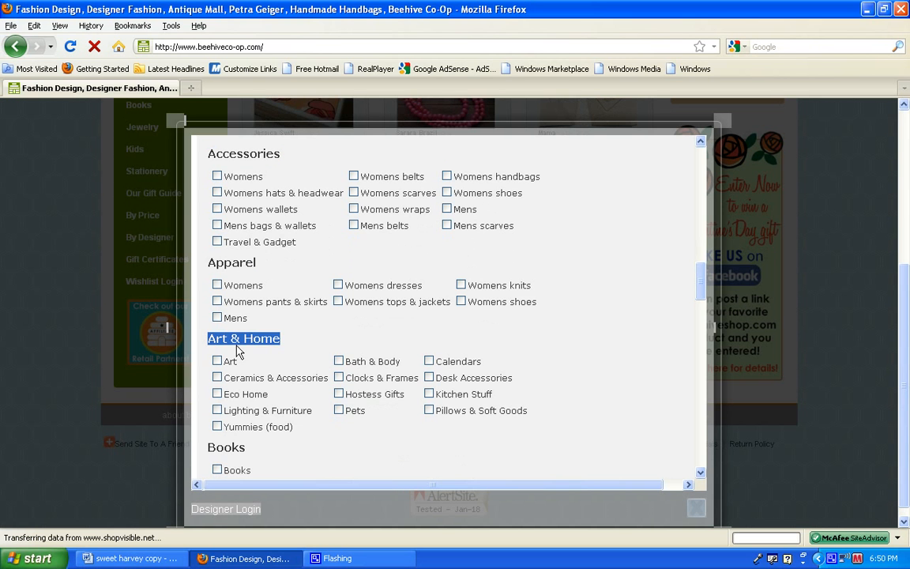
left_click(252, 365)
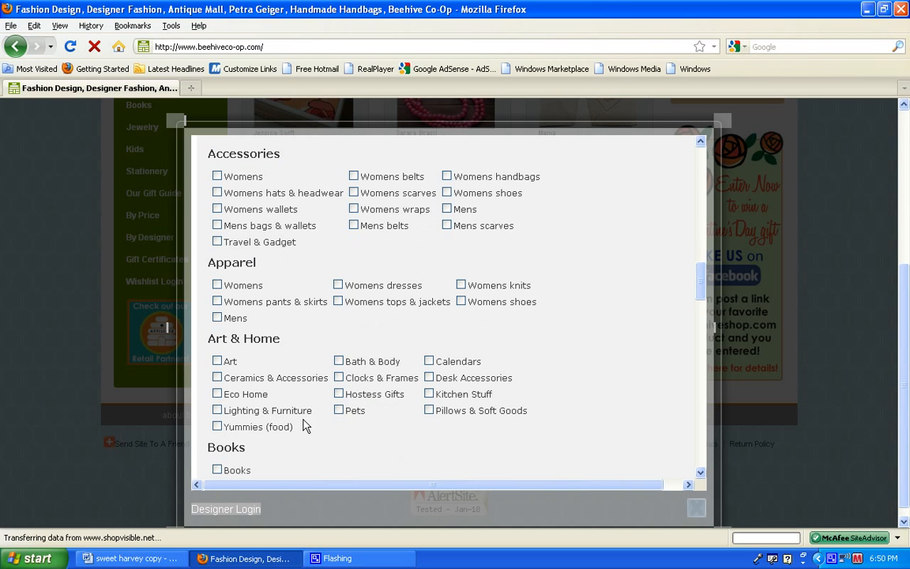
left_click(429, 394)
Review the Books, Jewelry, Kids and Stationery classifications, and assign For the Hostess in the Gift Guide and Under $50 in By Price.
left_click_drag(703, 286, 702, 318)
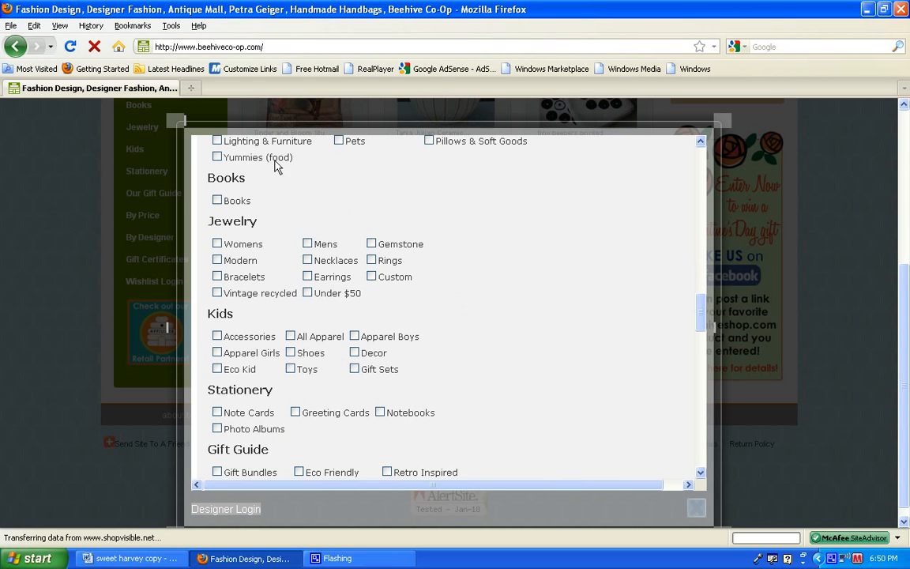
left_click_drag(248, 178, 208, 179)
left_click_drag(256, 222, 209, 223)
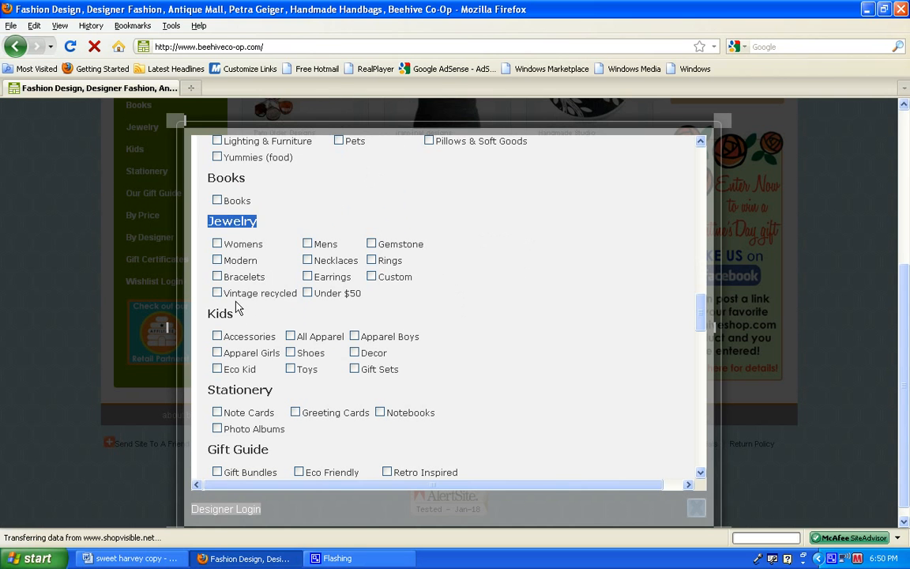
left_click_drag(237, 317, 203, 316)
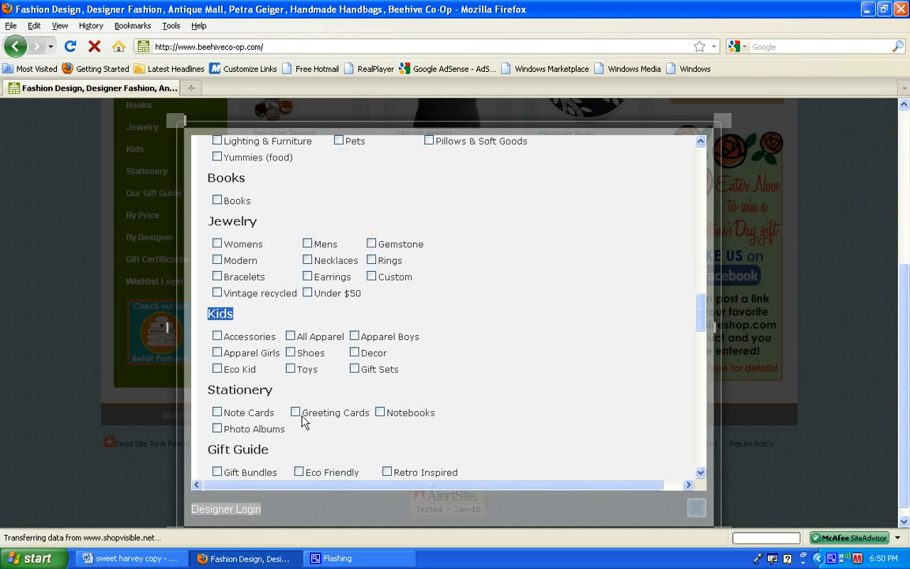
double_click(211, 391)
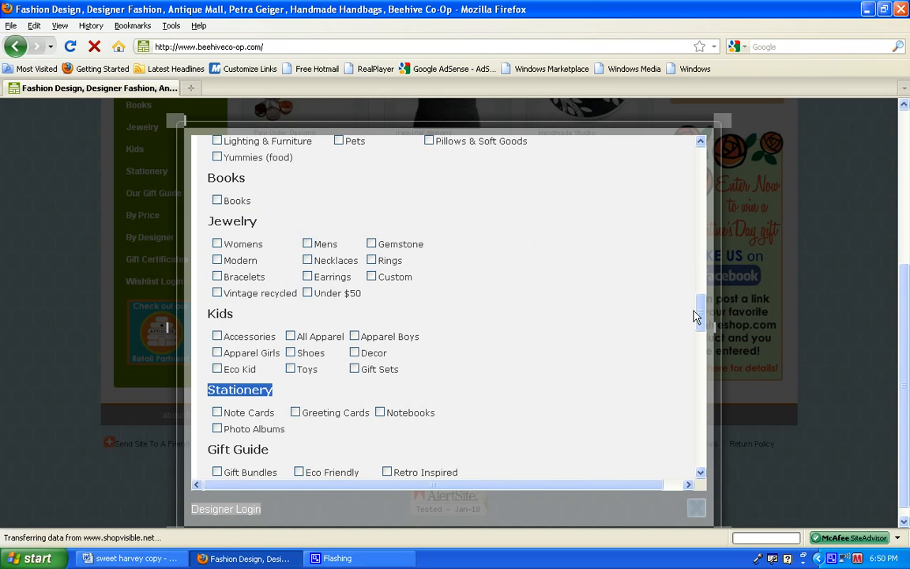
left_click_drag(707, 316, 702, 350)
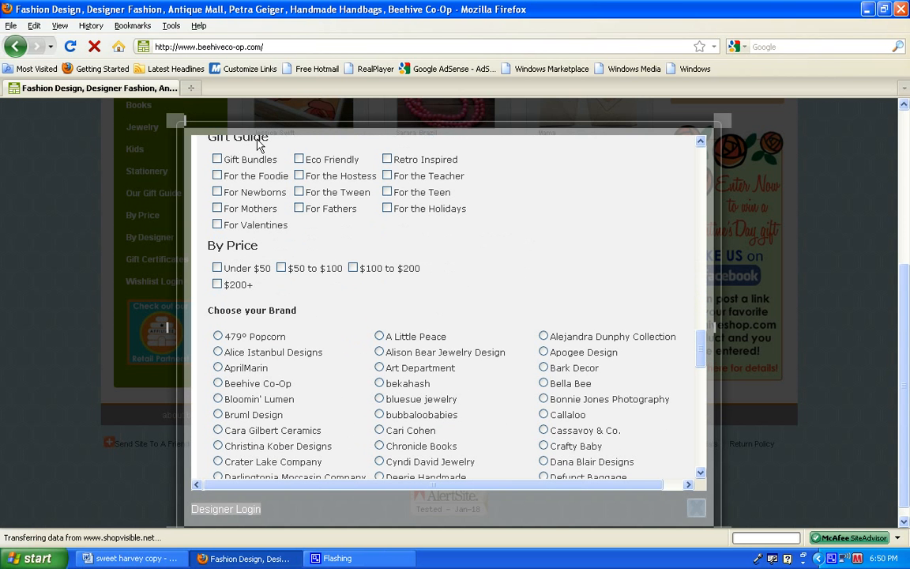
left_click(300, 177)
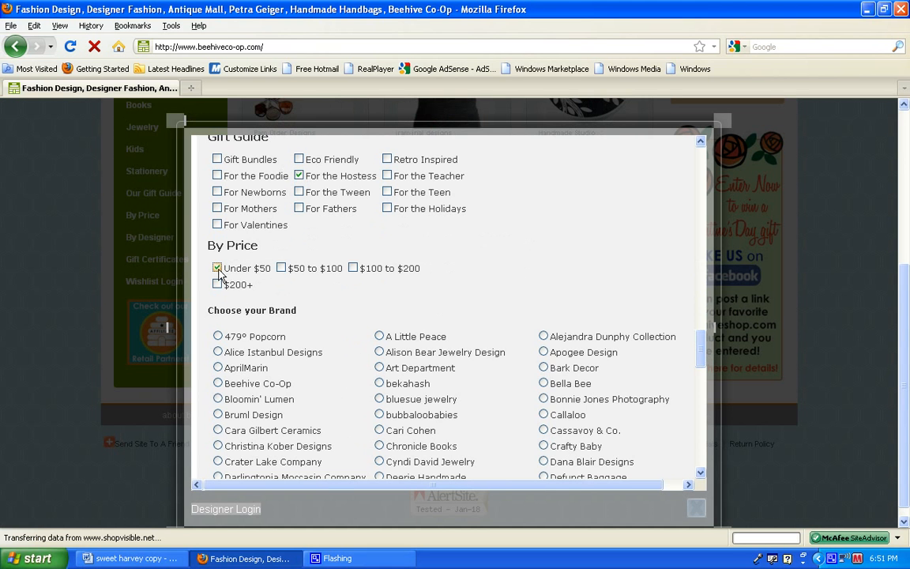
Choose Sweet Harvey as the product's brand in the Choose your Brand list.
left_click_drag(301, 311, 210, 314)
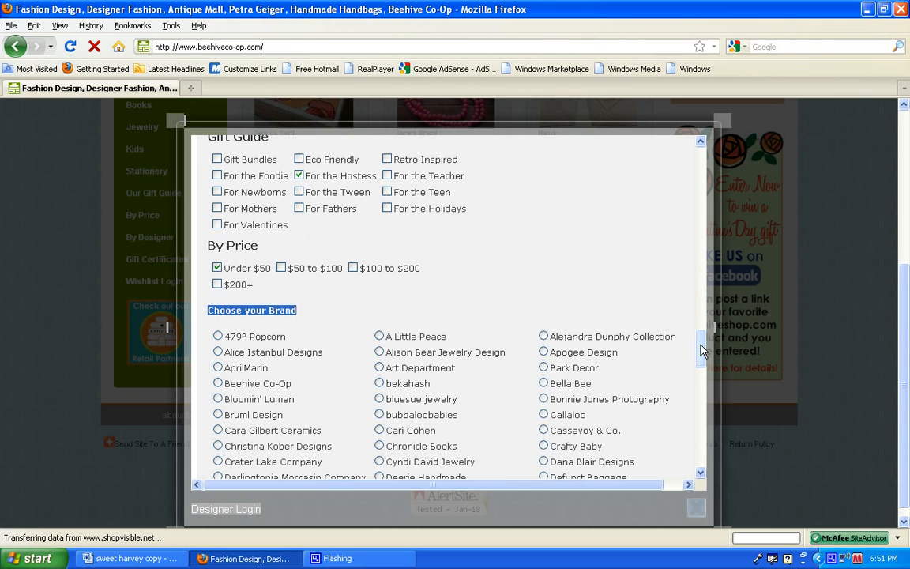
scroll(703, 352, "down", 2)
left_click_drag(702, 357, 701, 433)
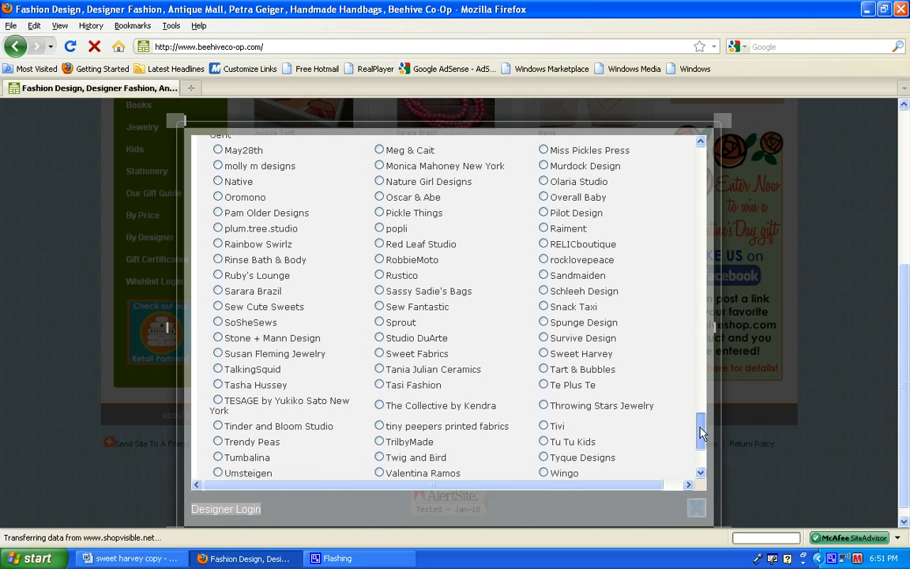
left_click(545, 354)
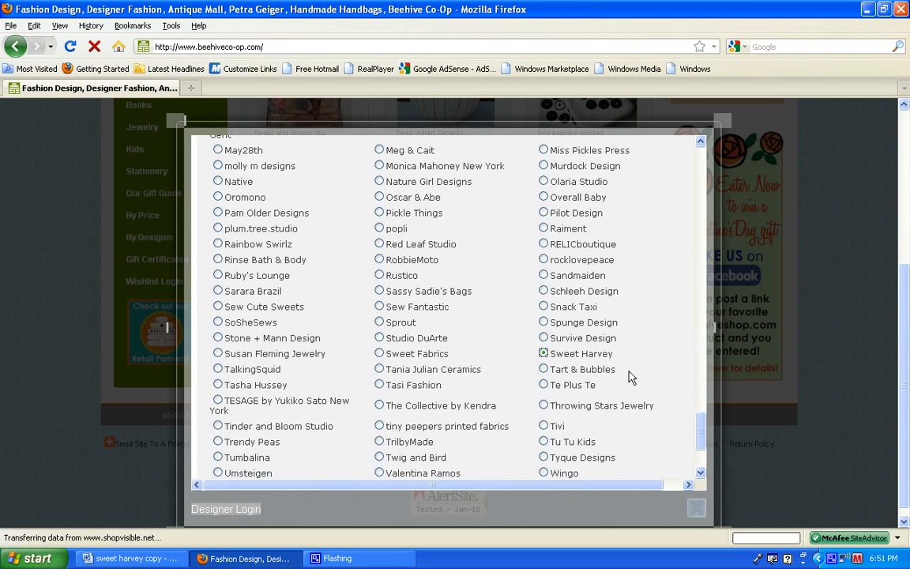
Expand the Upload Your Images section and look over its product image, caption and alternate image fields.
scroll(632, 398, "down", 3)
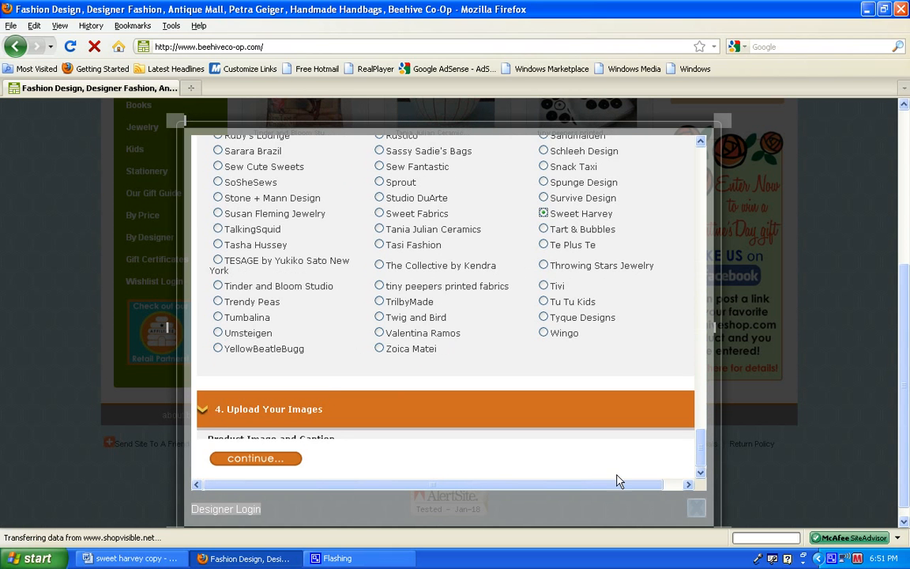
left_click(207, 413)
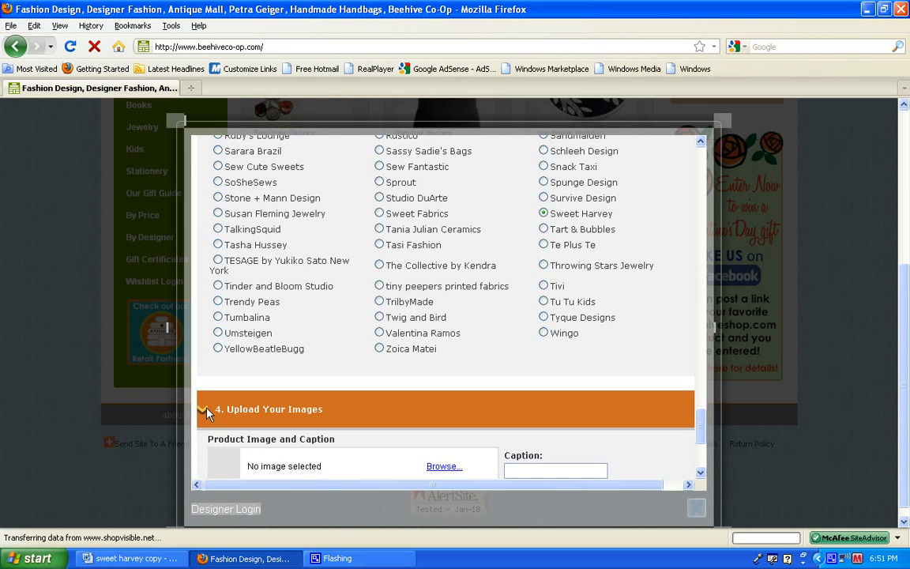
left_click_drag(704, 422, 702, 434)
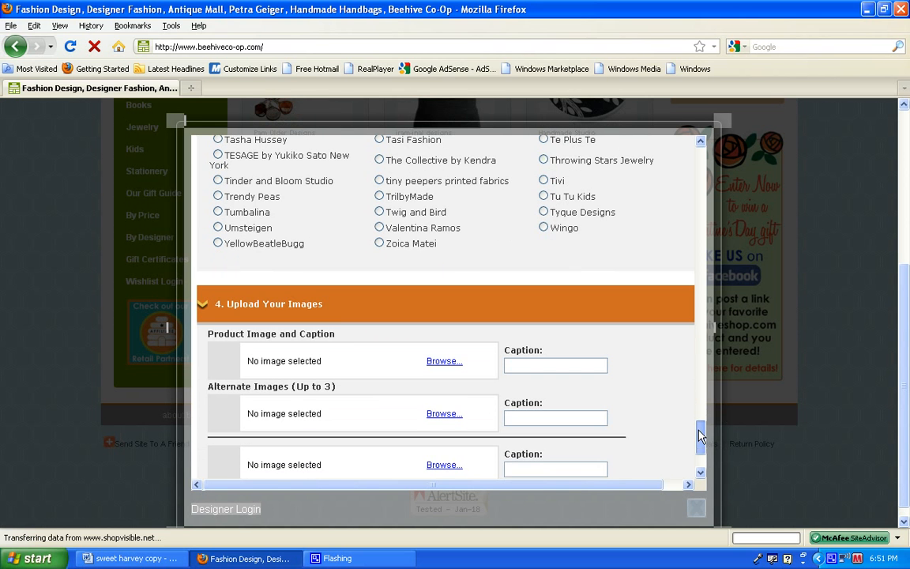
left_click_drag(327, 305, 223, 298)
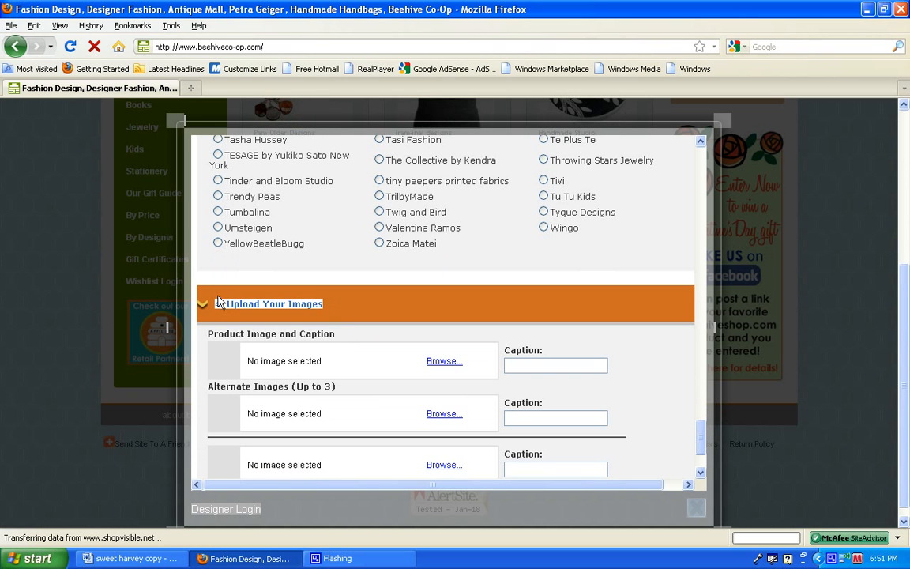
left_click(362, 335)
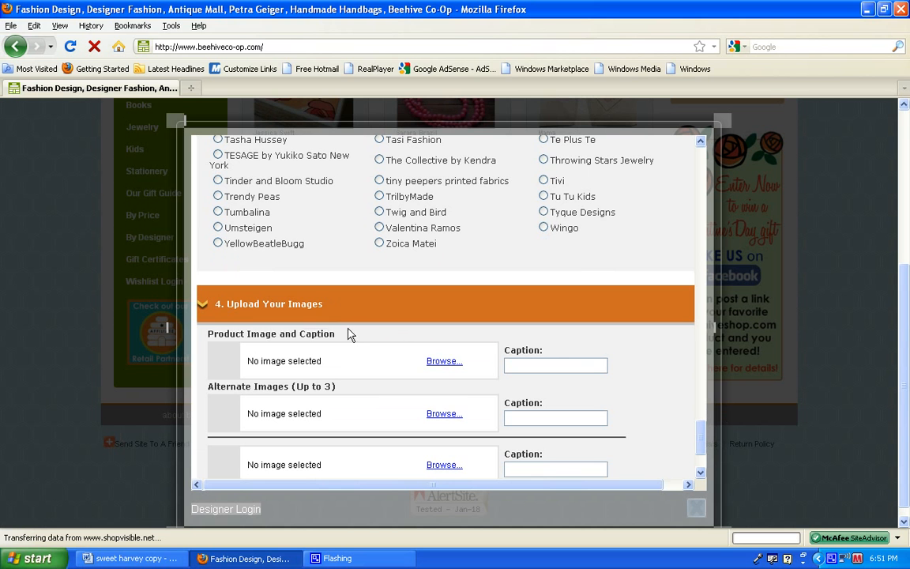
left_click_drag(349, 331, 271, 332)
left_click_drag(215, 326, 203, 327)
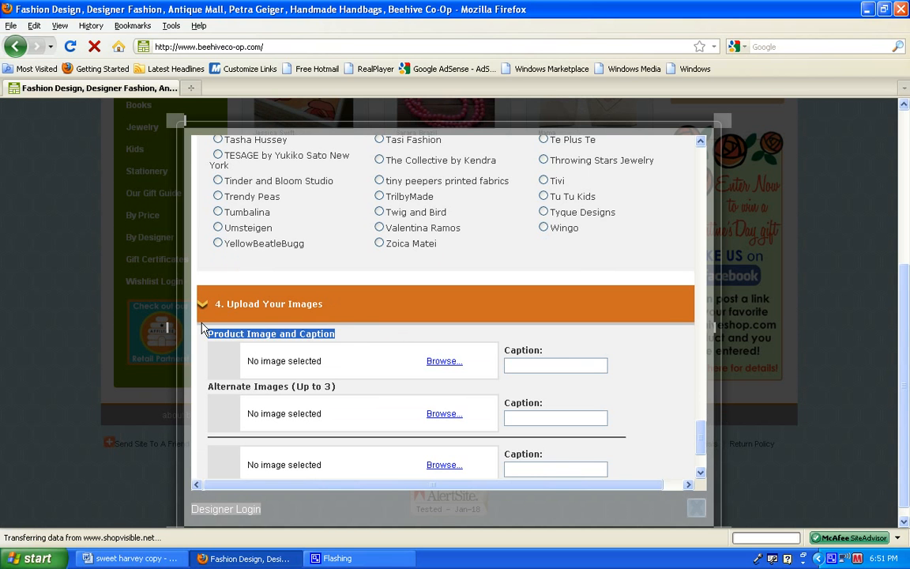
left_click(368, 340)
left_click_drag(701, 450, 701, 462)
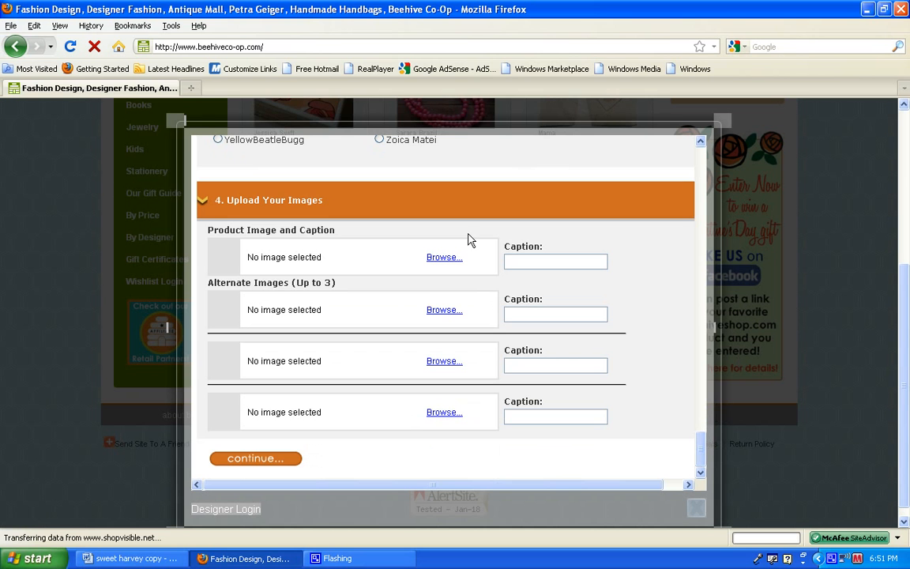
left_click_drag(437, 245, 197, 229)
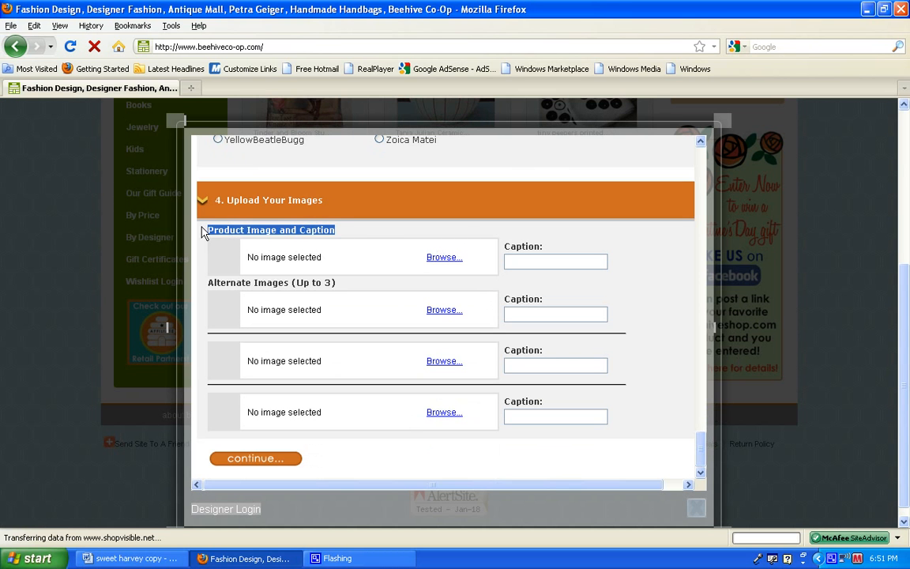
left_click(353, 235)
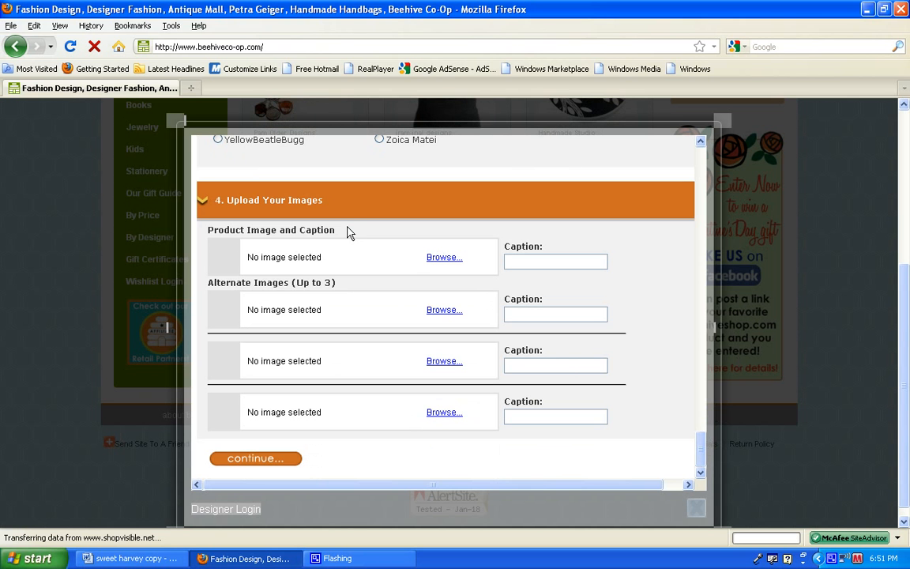
Upload the file sweet_harvey robot apron1 from the sweet harvey folder as the primary product image.
left_click(441, 258)
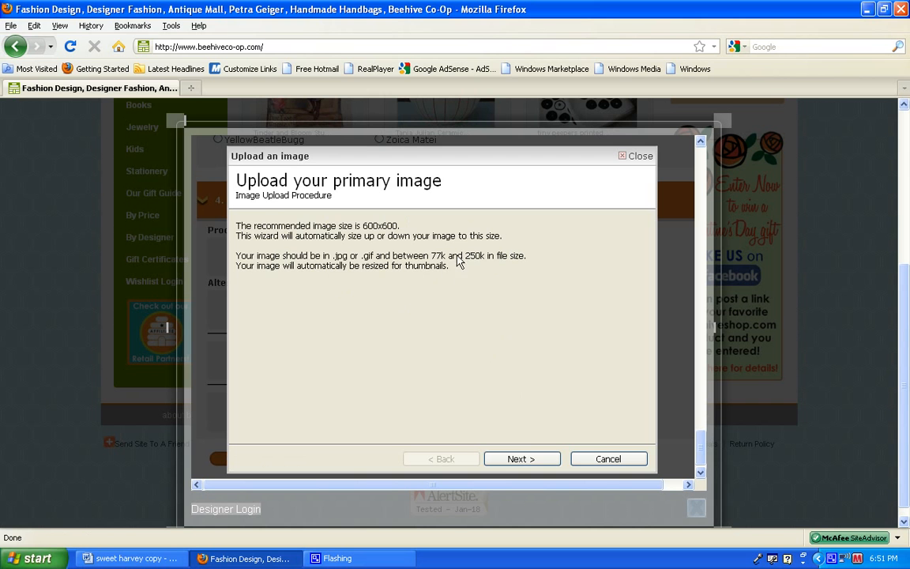
left_click(514, 462)
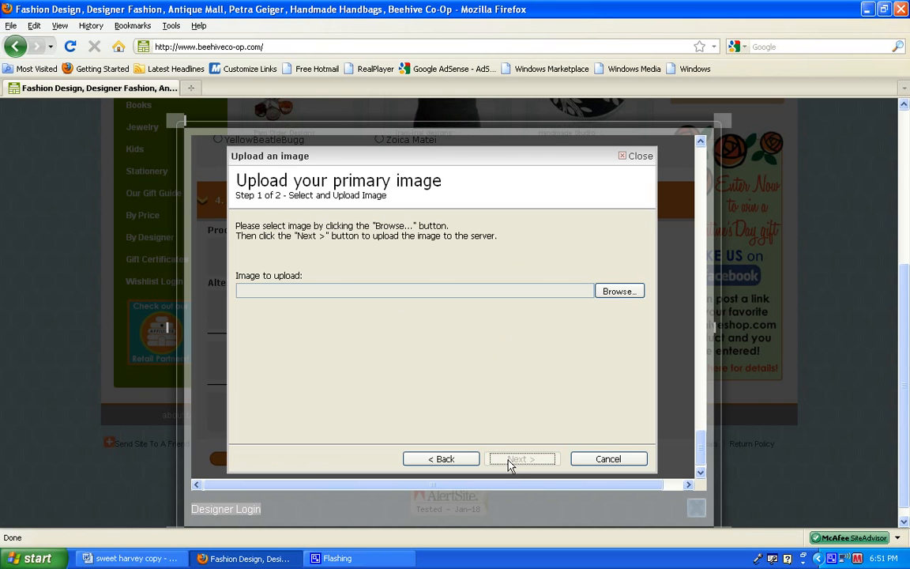
left_click(615, 292)
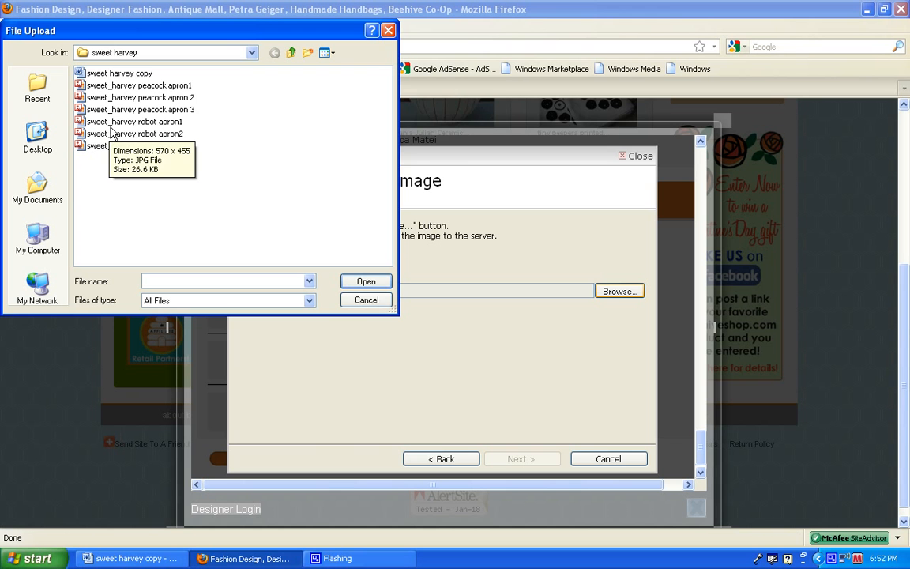
double_click(162, 124)
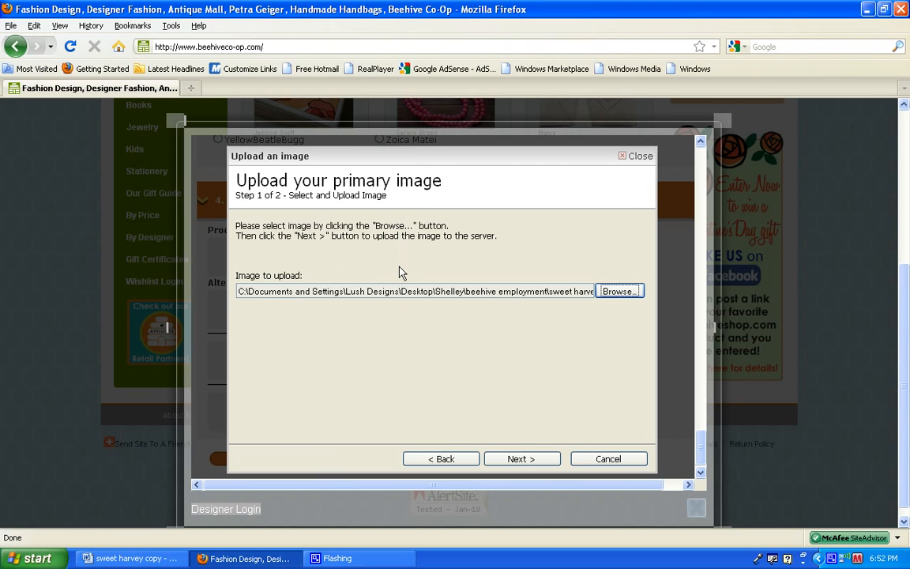
left_click(519, 460)
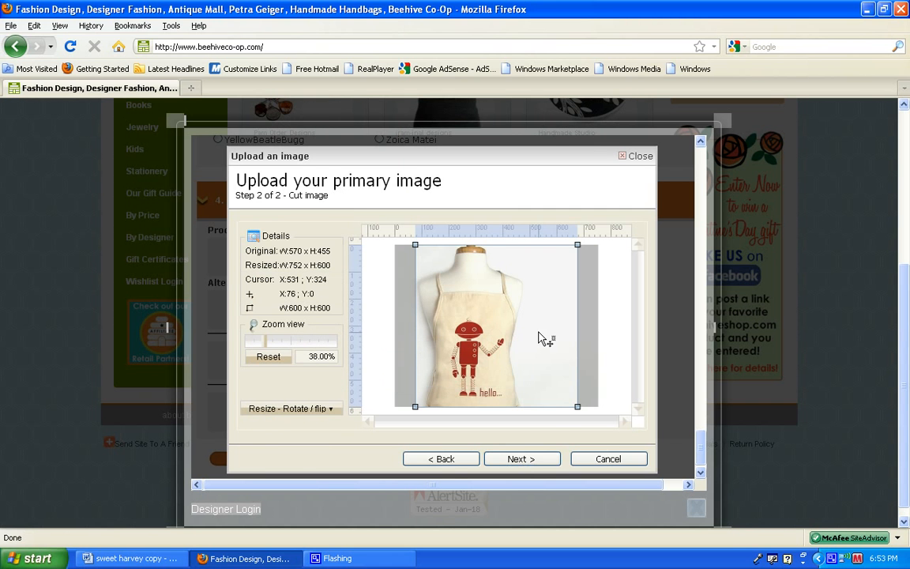
Move the 600 x 600 crop area to the image's left edge at X 0, Y 0 and finish the primary image upload.
left_click_drag(540, 338, 518, 337)
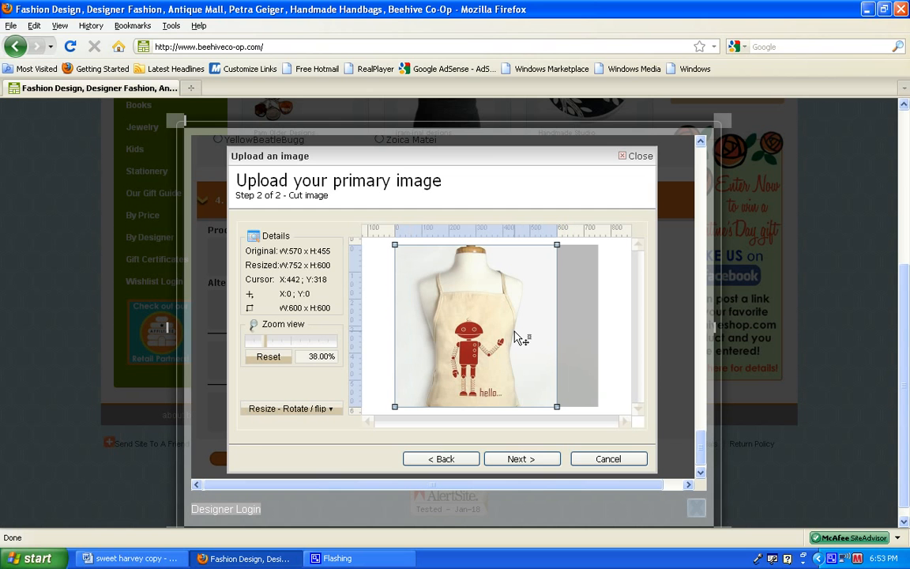
left_click(519, 460)
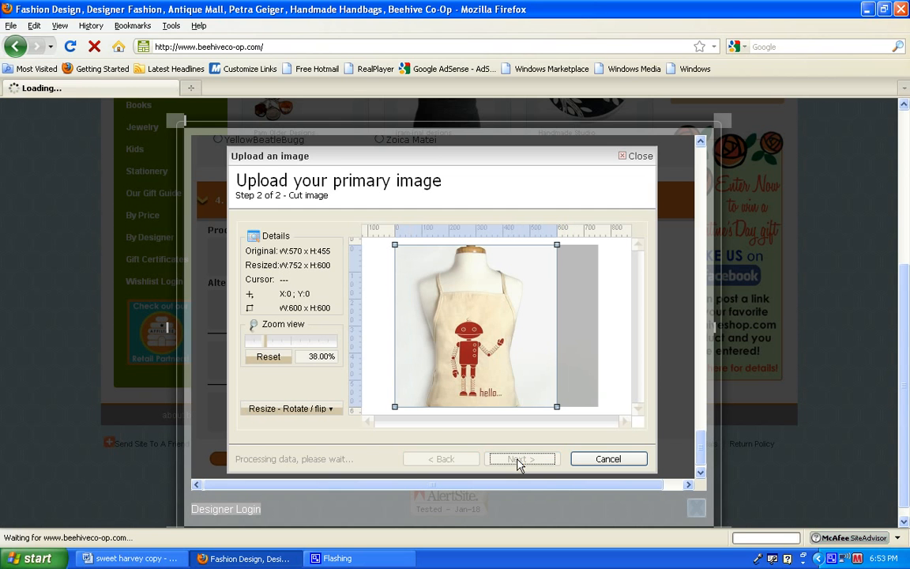
left_click(520, 460)
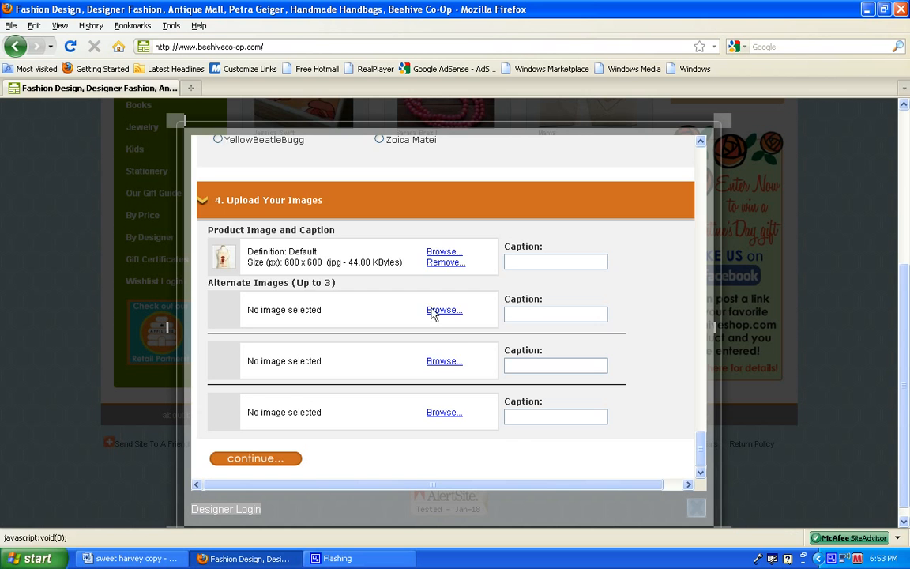
Upload sweet_harvey robot apron2 as the first alternate image, with the 600 x 600 crop area moved to X 63, Y 0.
left_click(435, 310)
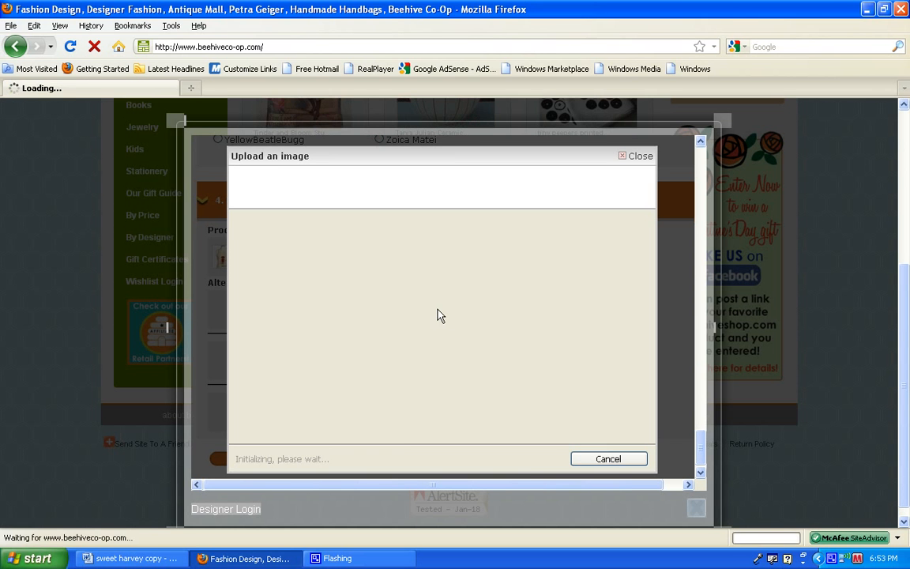
left_click(523, 460)
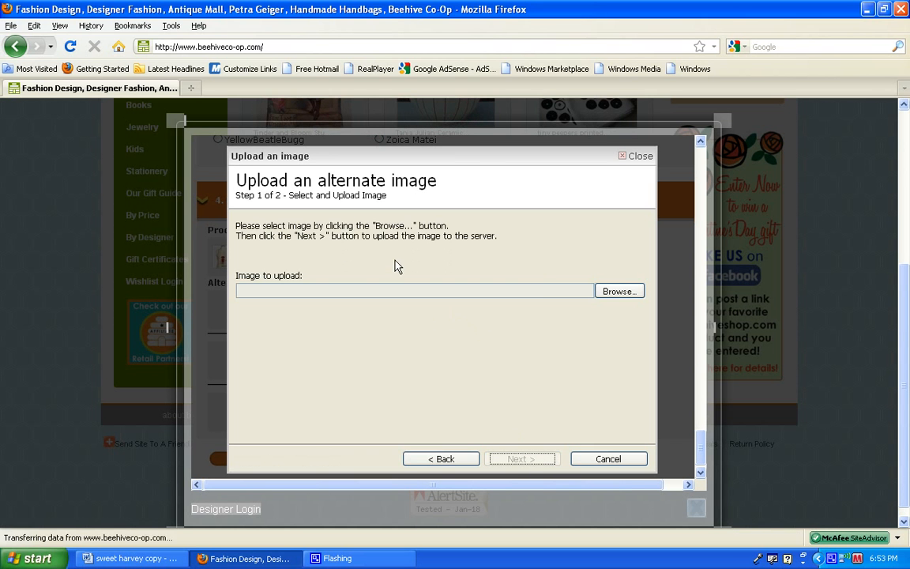
left_click(608, 291)
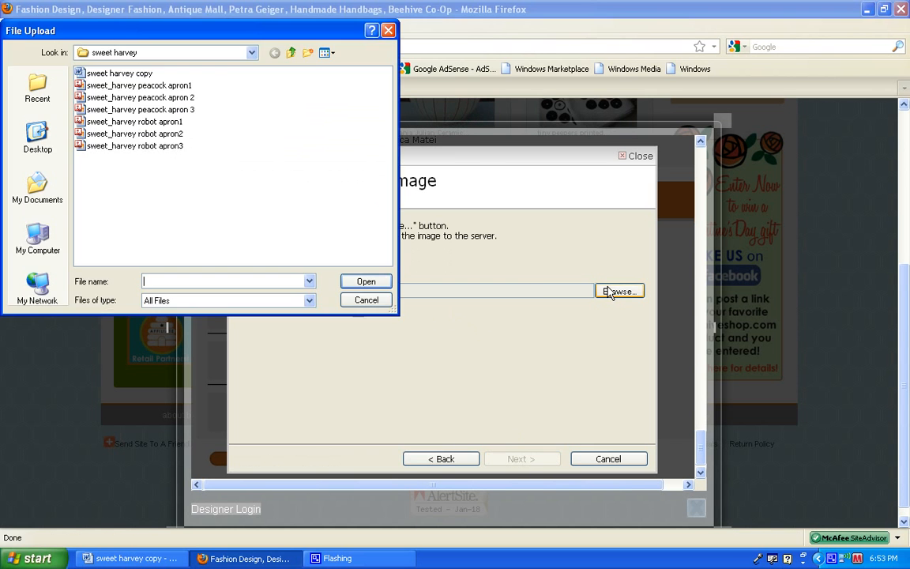
double_click(158, 122)
left_click(506, 461)
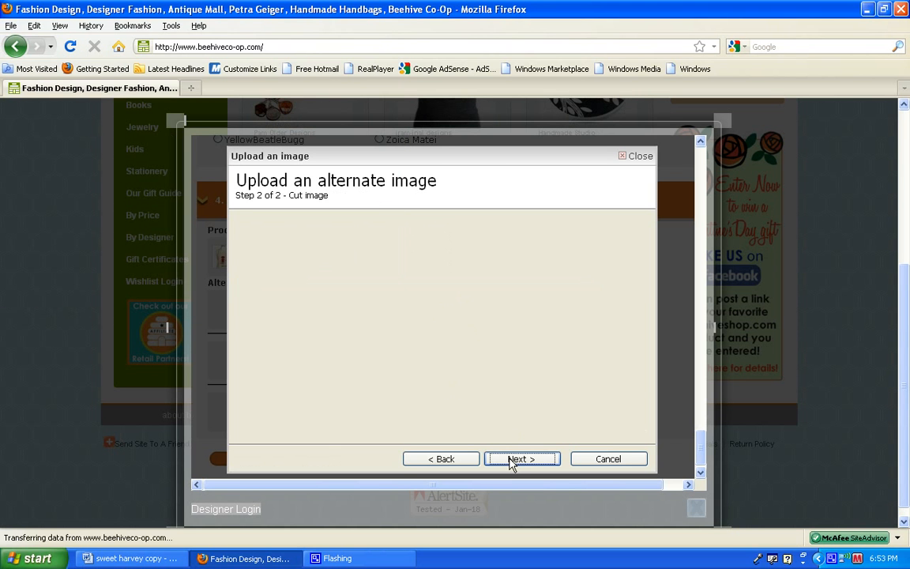
left_click_drag(545, 357, 543, 356)
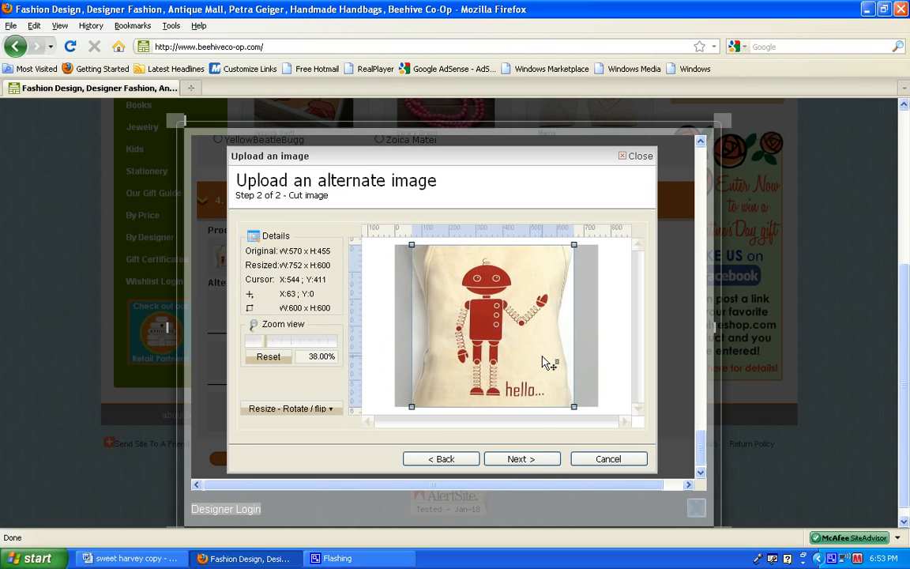
left_click(533, 463)
left_click(532, 463)
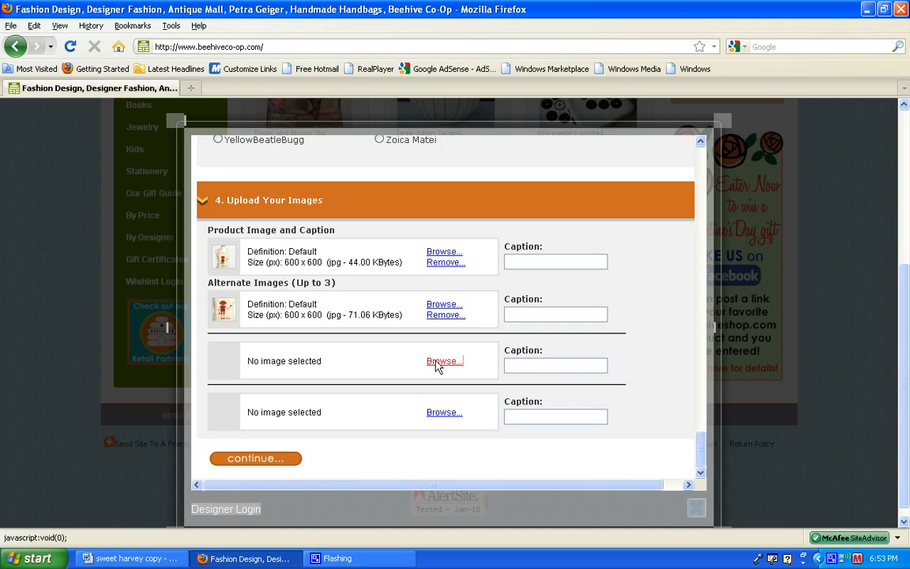
Upload sweet_harvey robot apron3 as the second alternate image, with the 600 x 600 crop area at X 0, Y 0.
left_click(439, 362)
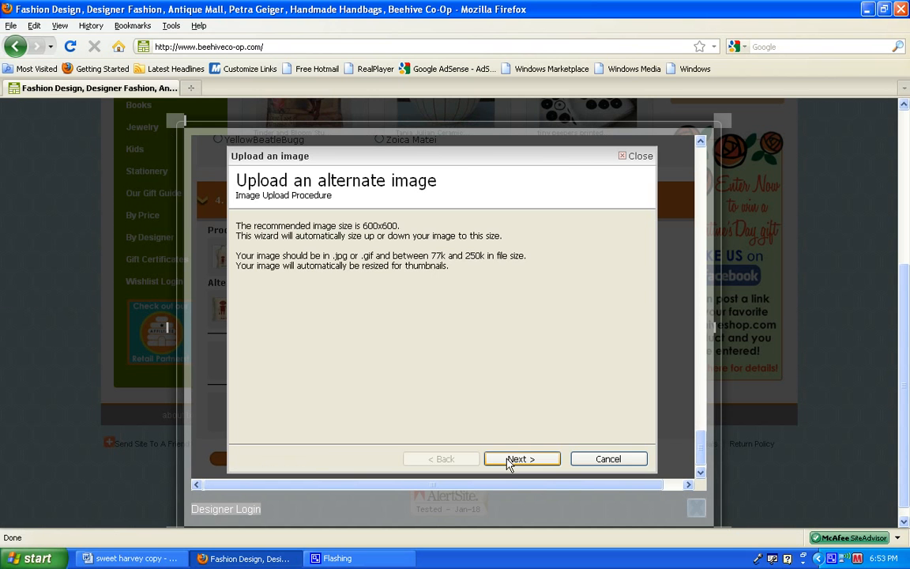
left_click(508, 461)
left_click(612, 292)
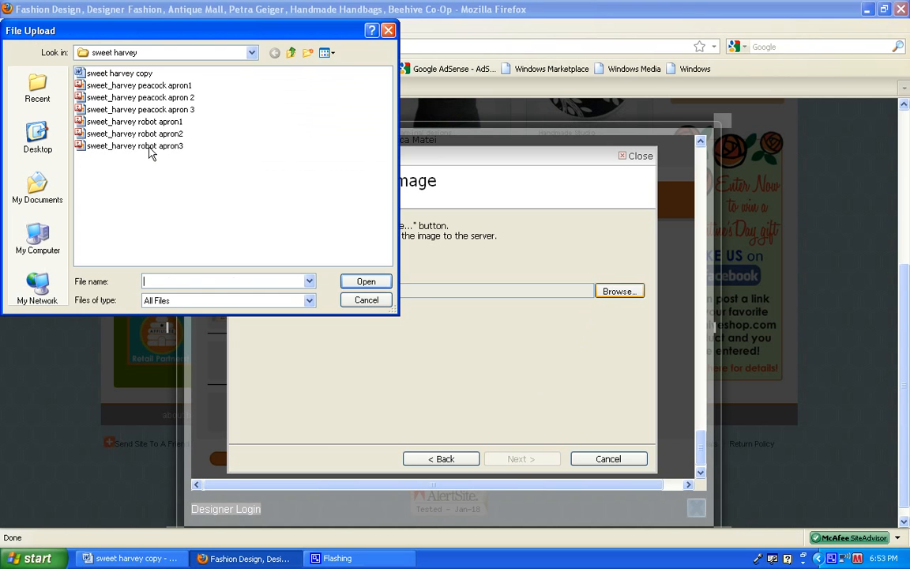
double_click(134, 132)
left_click(512, 463)
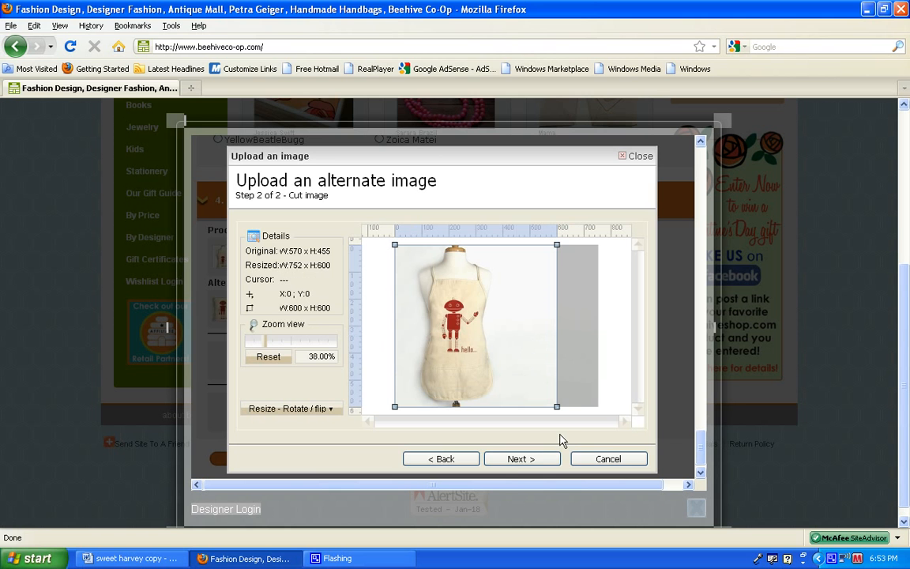
left_click(508, 460)
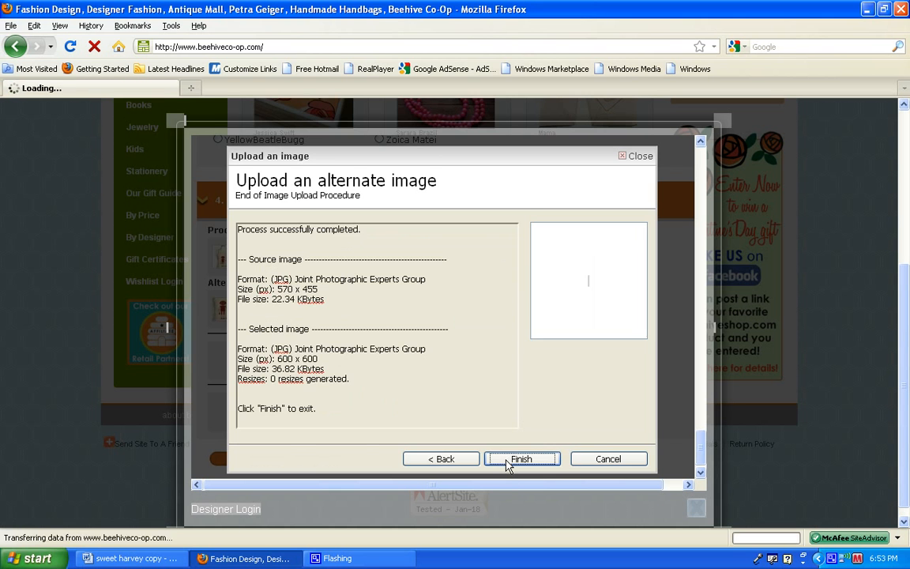
left_click(506, 461)
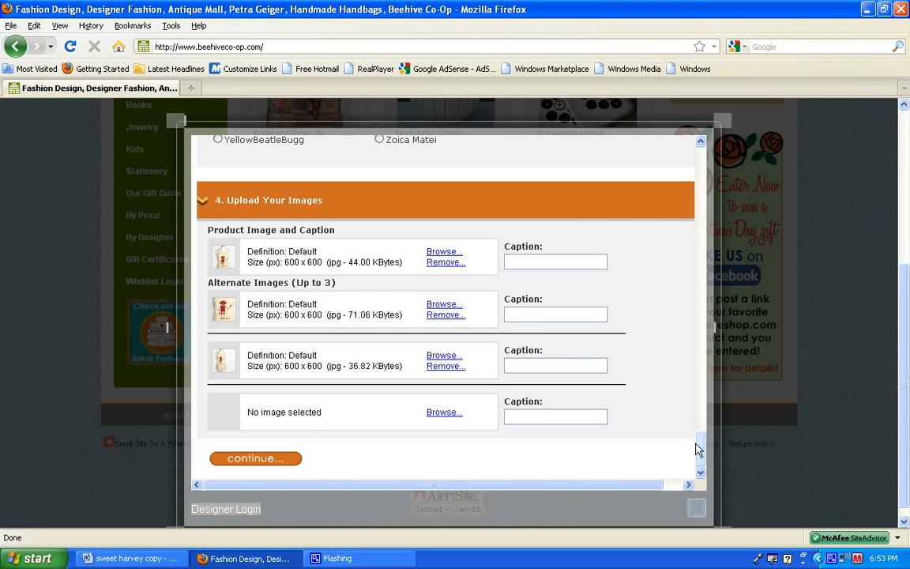
Submit the completed product form, and close the designer form after viewing the blank form for another product.
mouse_move(701, 445)
left_mouse_down()
mouse_move(715, 264)
mouse_move(708, 163)
mouse_move(714, 251)
mouse_move(701, 458)
left_mouse_up()
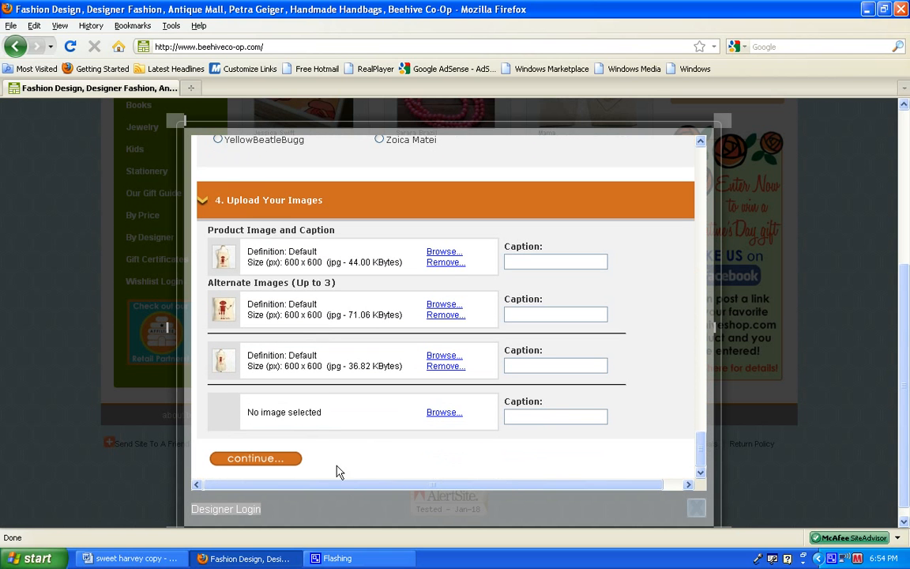
left_click(278, 467)
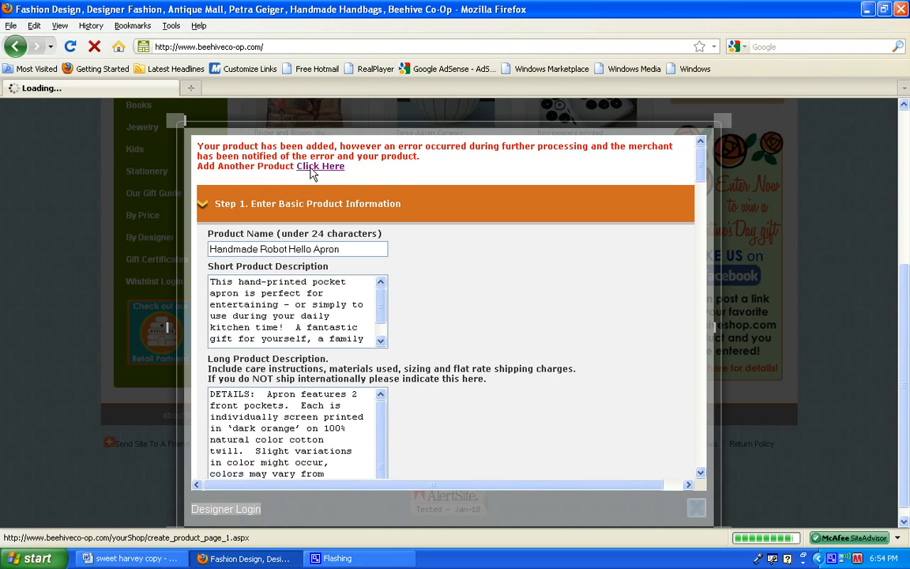
left_click(311, 167)
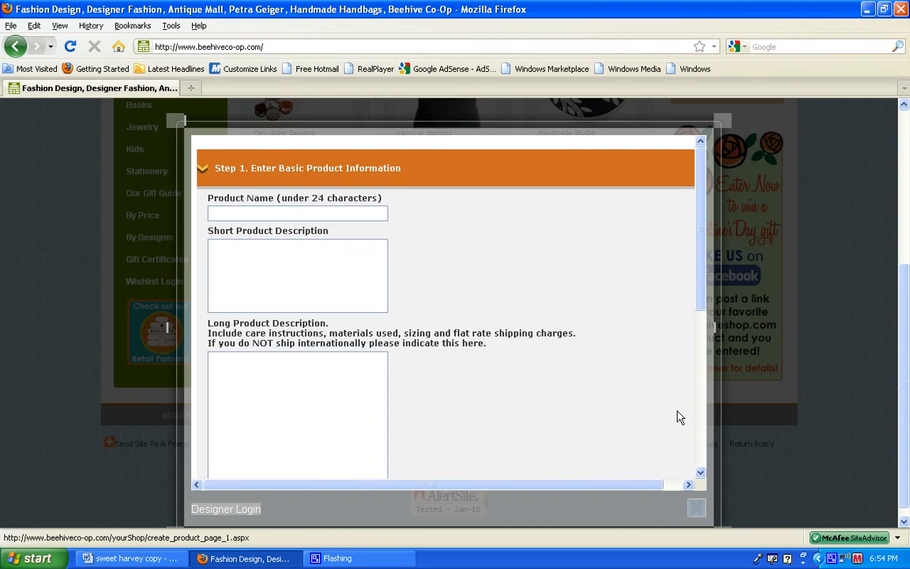
left_click(693, 512)
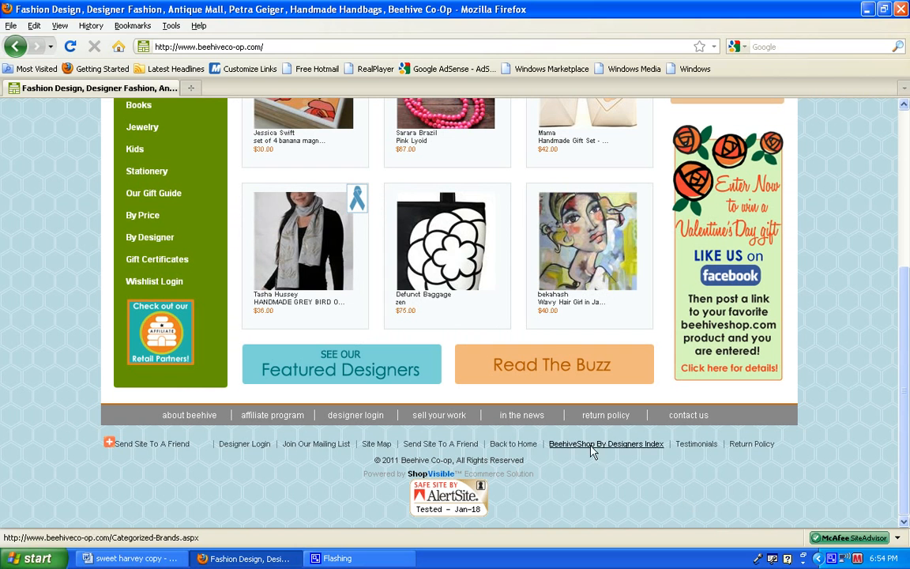
Browse the shop by designer and open the Handmade Robot Hello Apron listed under Sweet Harvey.
left_click(161, 242)
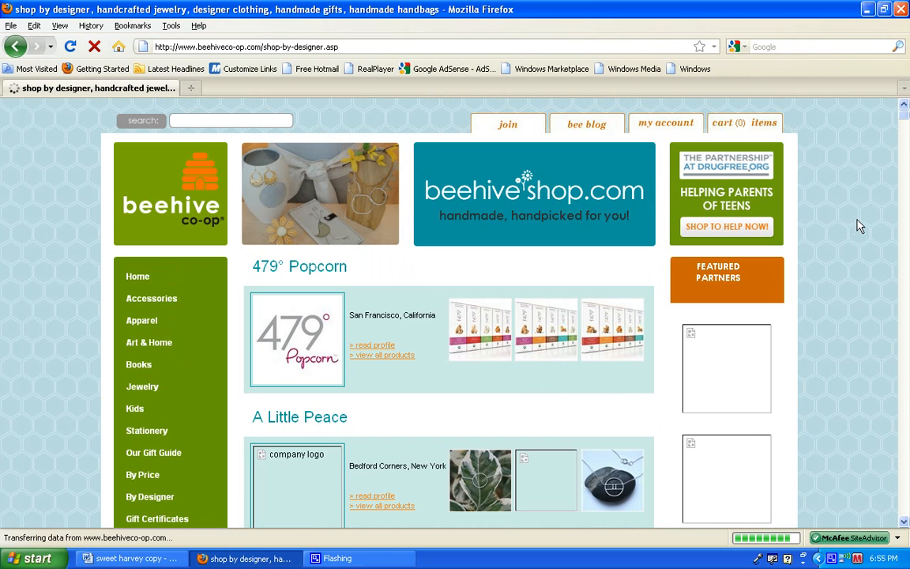
left_click_drag(903, 119, 896, 441)
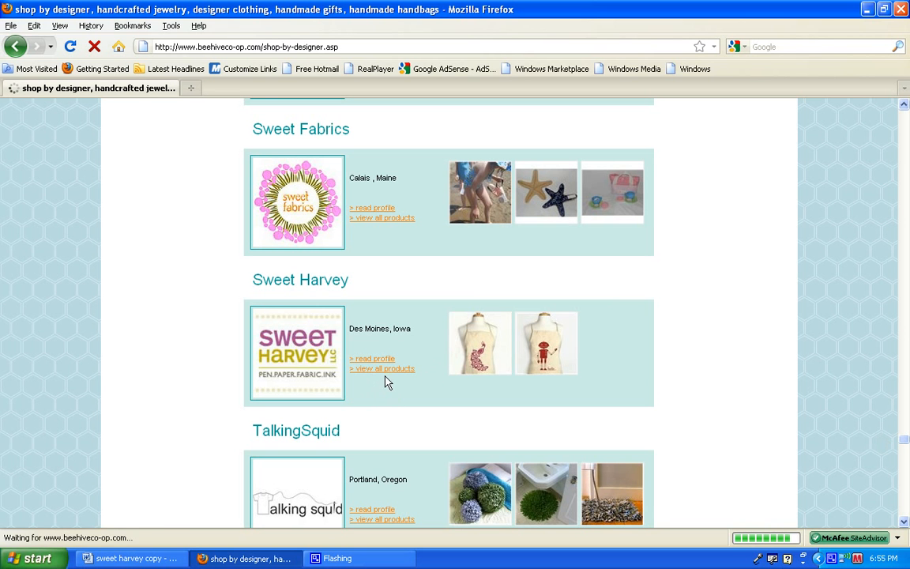
left_click(545, 353)
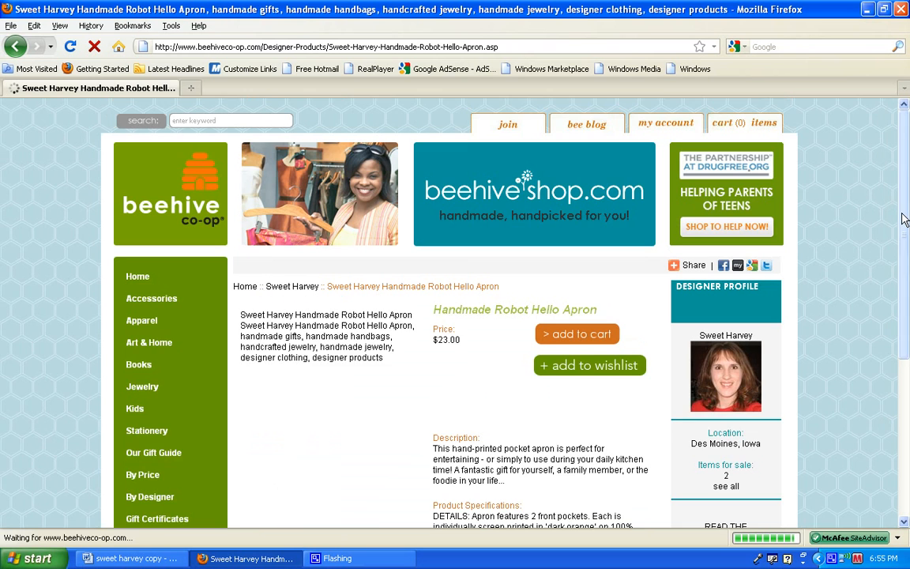
Check the apron's product page, viewing both alternate images, the description and the product specifications.
left_click_drag(906, 219, 907, 294)
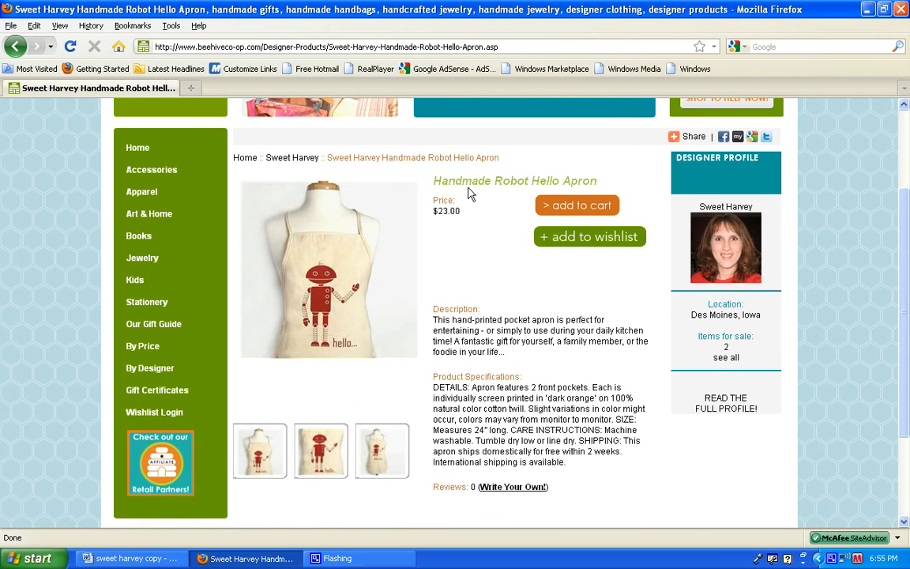
left_click(308, 439)
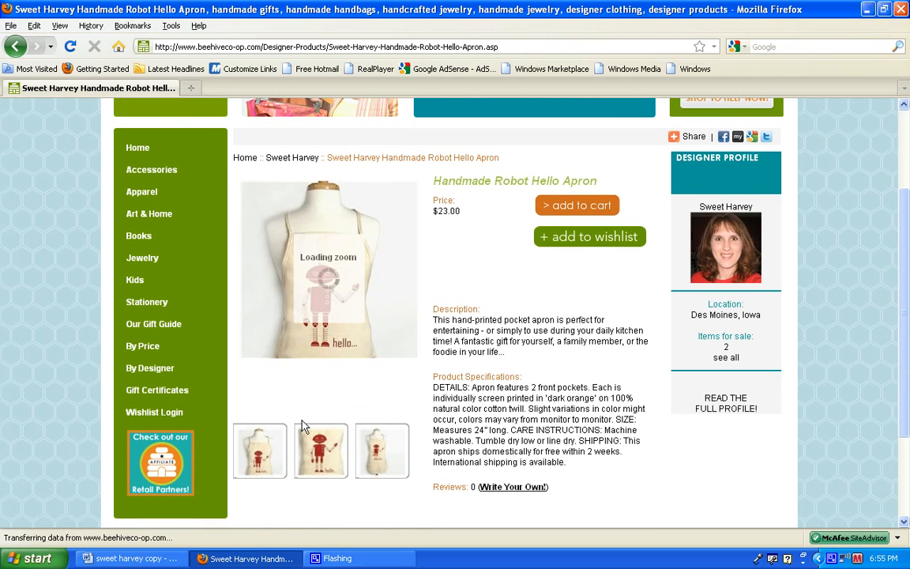
left_click(375, 465)
left_click_drag(504, 353, 434, 328)
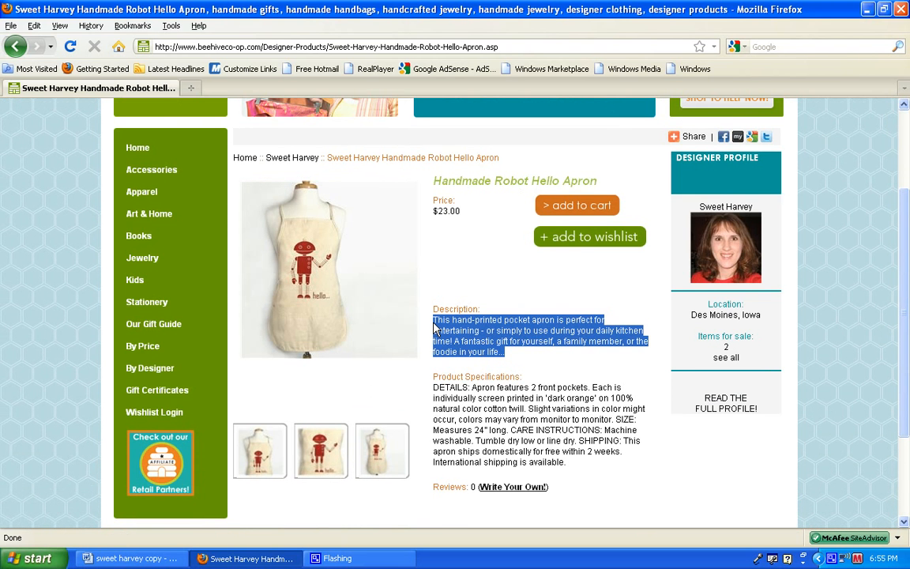
left_click(520, 362)
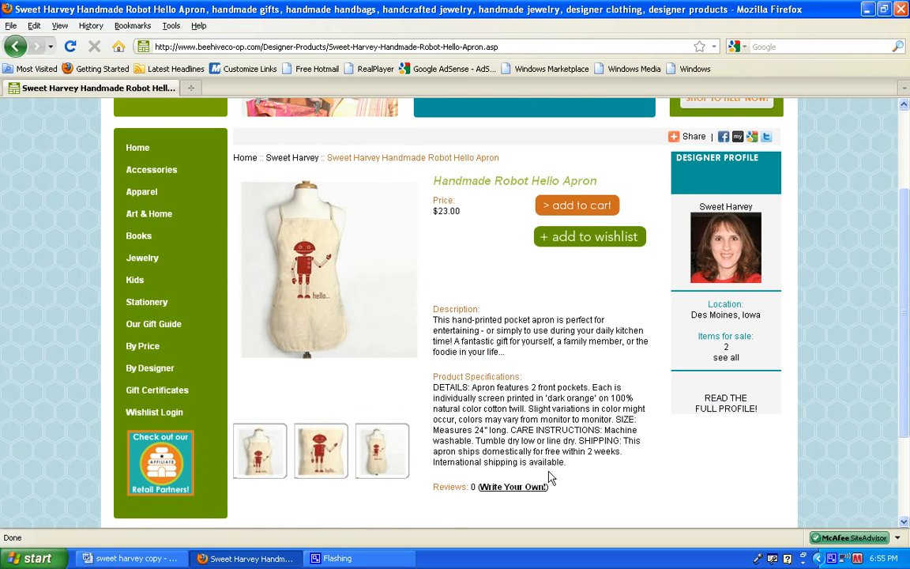
left_click_drag(567, 464, 436, 389)
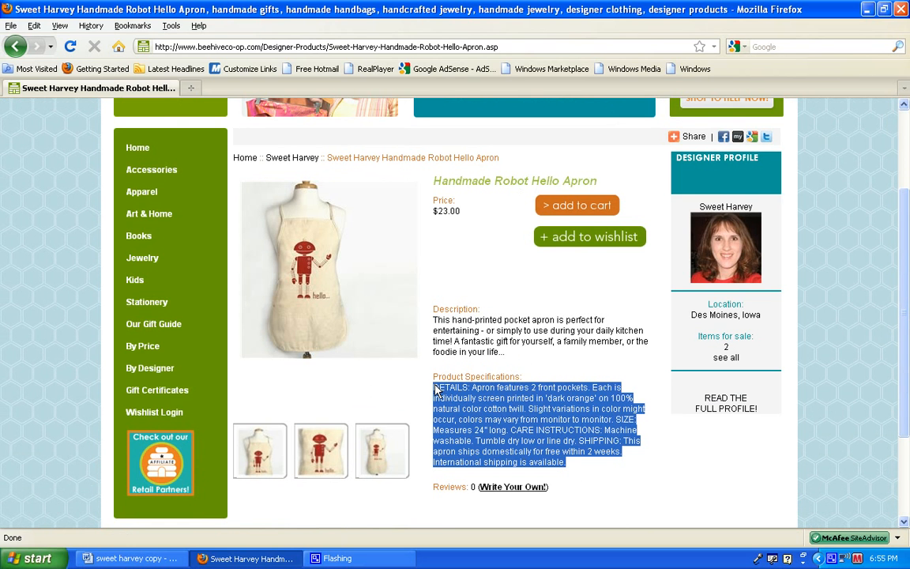
left_click(534, 379)
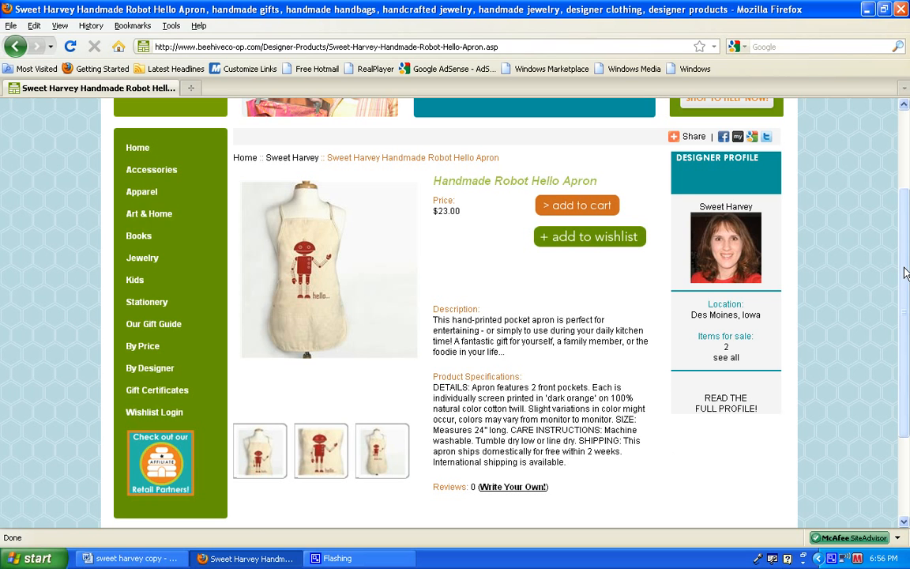
Reopen the Designer Login form at the blank basic product information section.
scroll(905, 272, "down", 3)
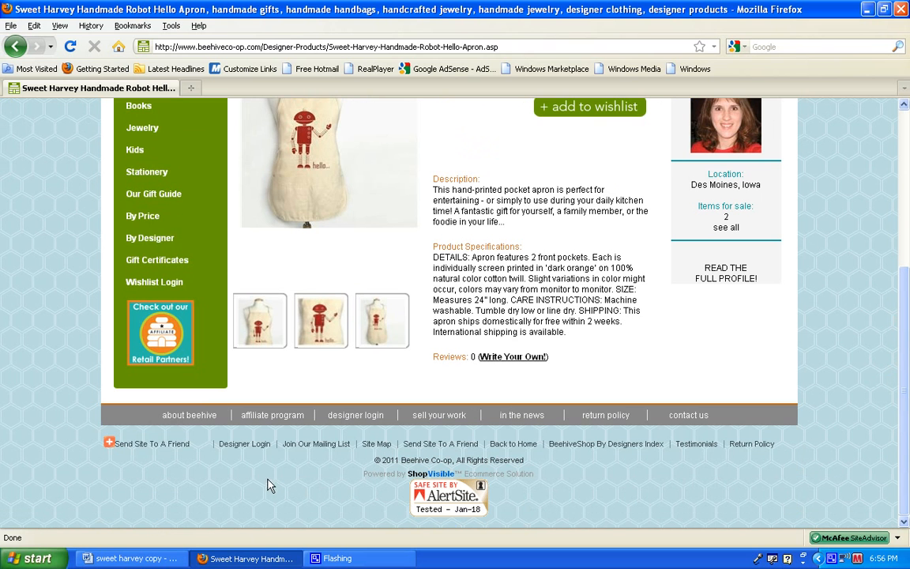
left_click(251, 450)
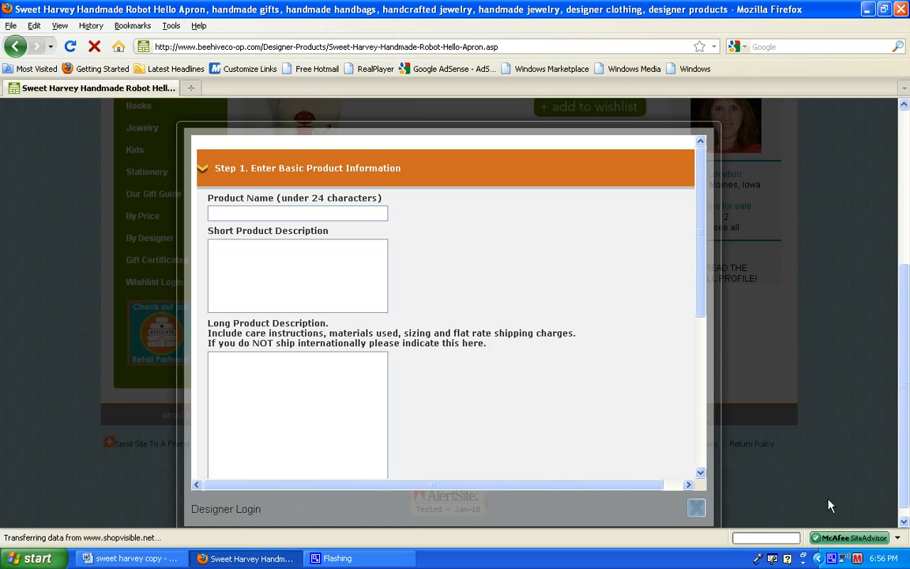
right_click(832, 558)
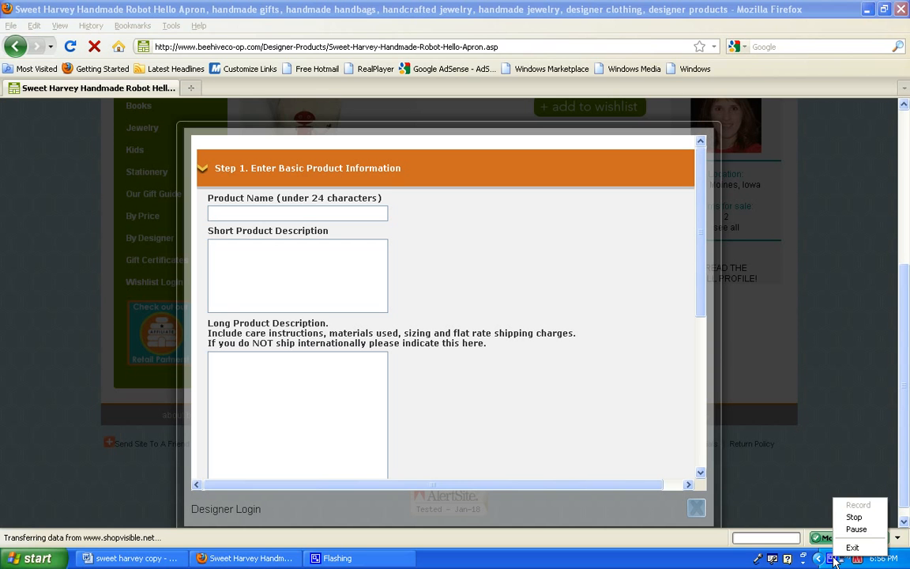